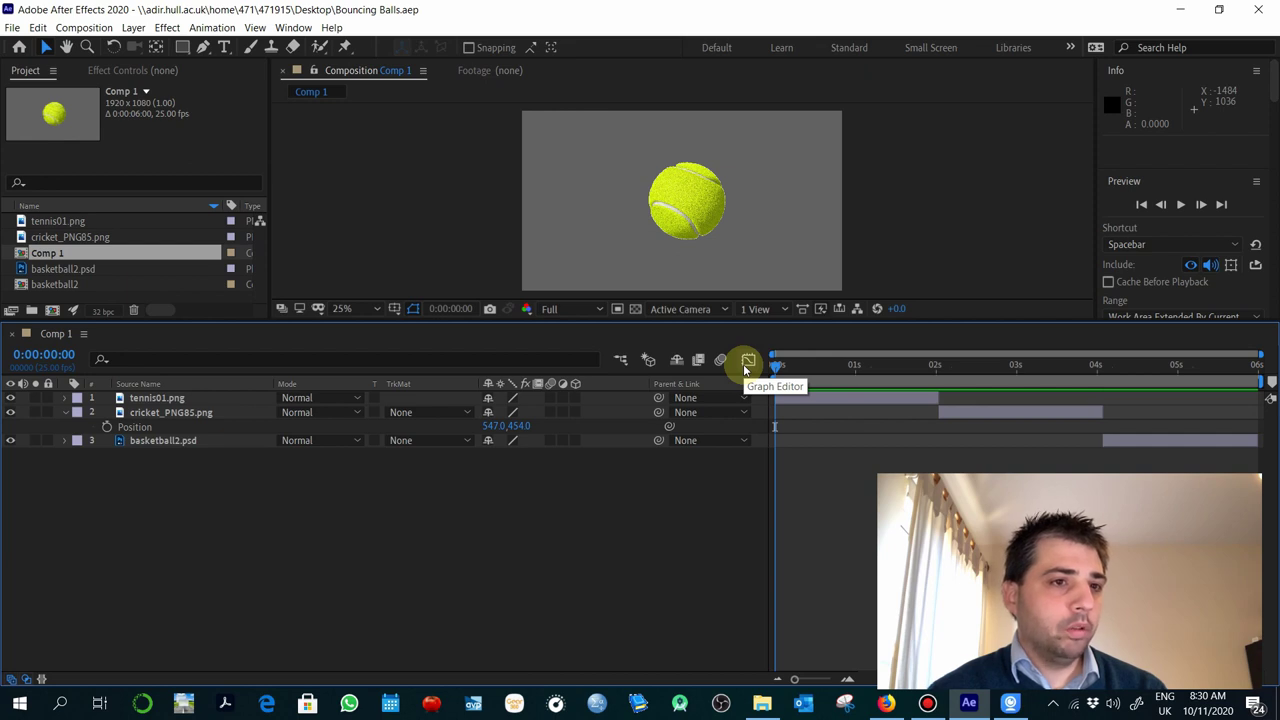
Preview Comp 1 and stop playback at 0:00:01:17.
key("space")
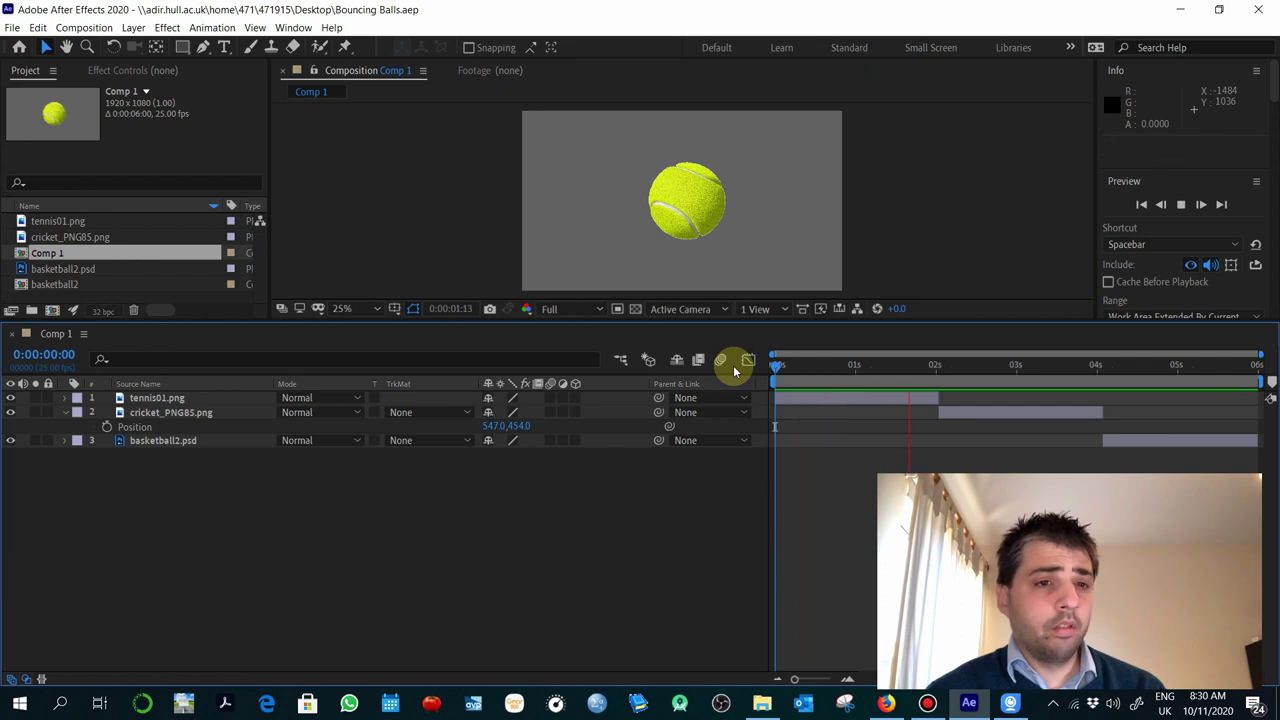
key("space")
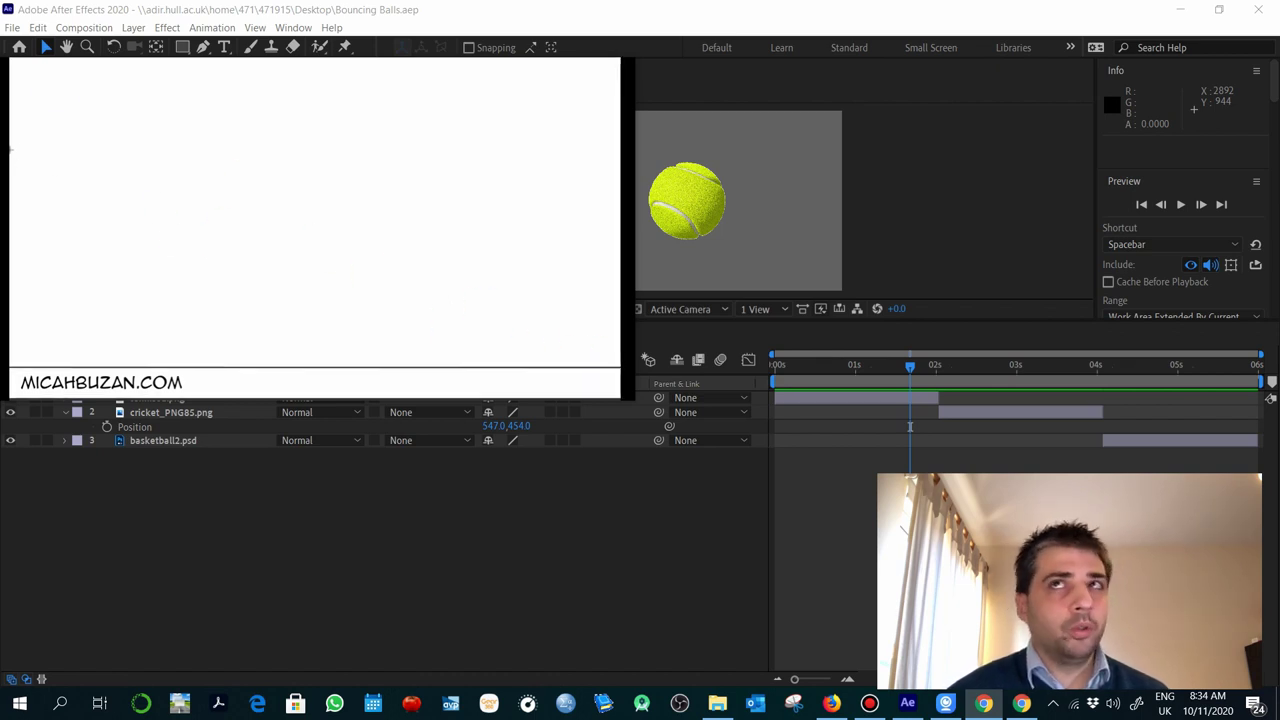
Trace the ball's shrinking bounce arcs over the Chrome reference, then close the reference window.
mouse_move(59, 146)
left_mouse_down()
mouse_move(94, 168)
mouse_move(120, 222)
mouse_move(146, 368)
mouse_move(156, 310)
mouse_move(211, 242)
mouse_move(260, 266)
mouse_move(286, 366)
mouse_move(316, 296)
mouse_move(393, 366)
mouse_move(401, 341)
mouse_move(458, 332)
mouse_move(476, 368)
mouse_move(524, 352)
mouse_move(540, 366)
mouse_move(592, 362)
left_mouse_up()
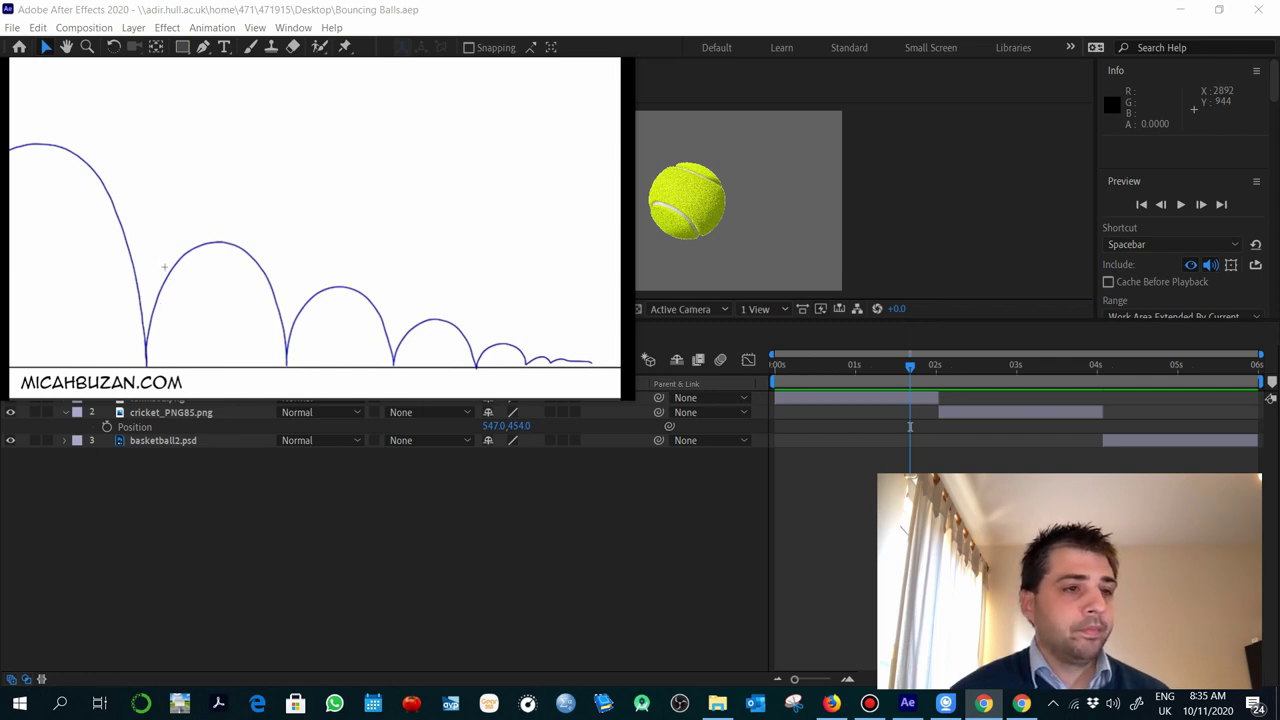
left_click(496, 487)
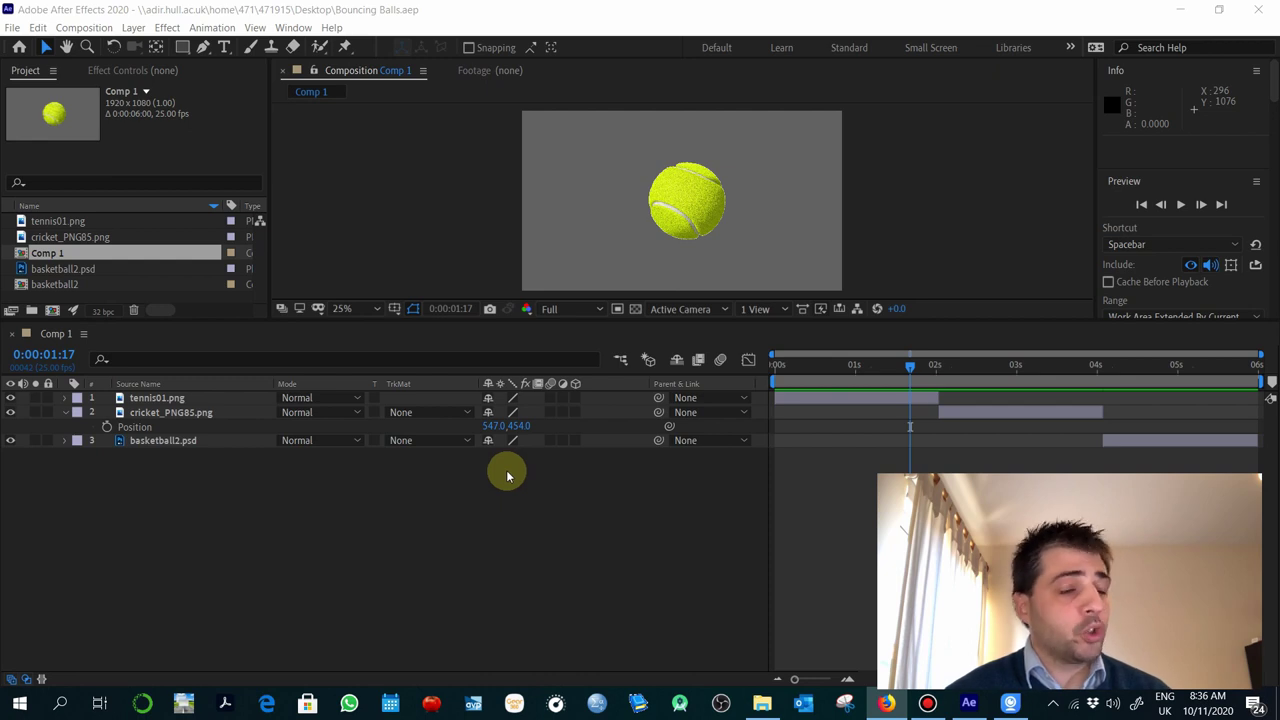
Mark cricket_PNG85.png and basketball2.psd as shy layers.
left_click(207, 400)
left_click(211, 402)
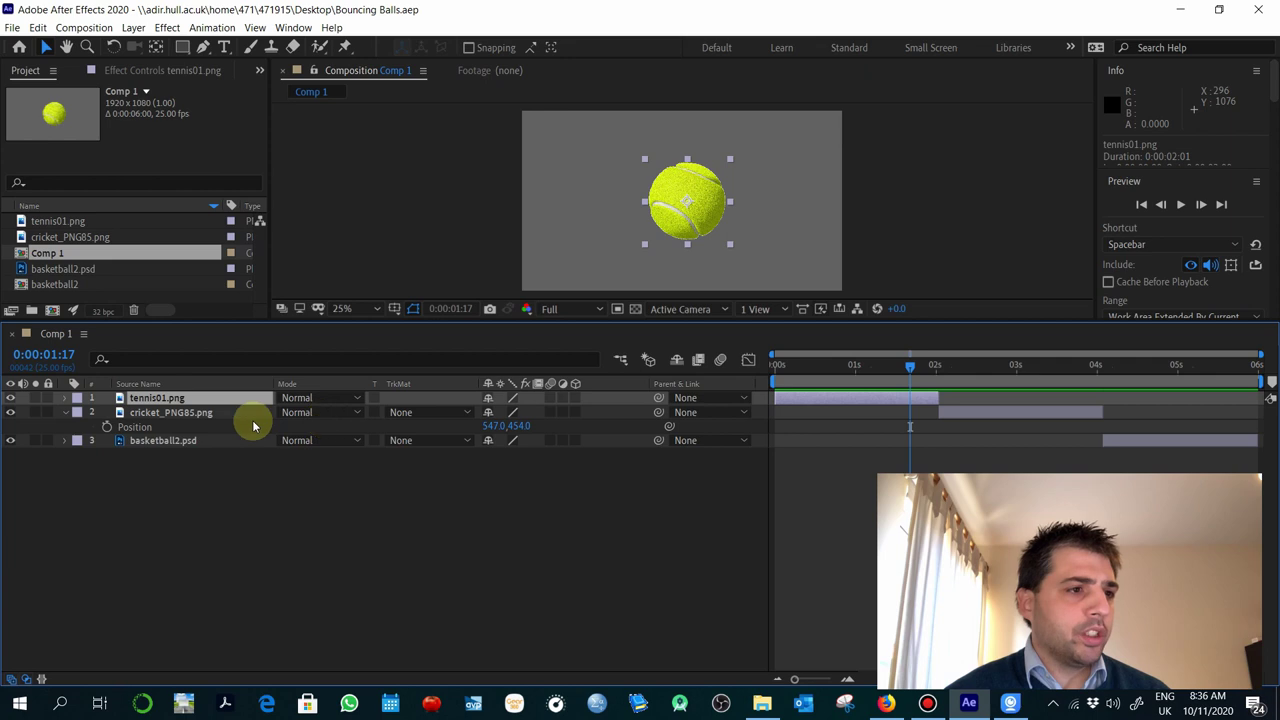
left_click(205, 413)
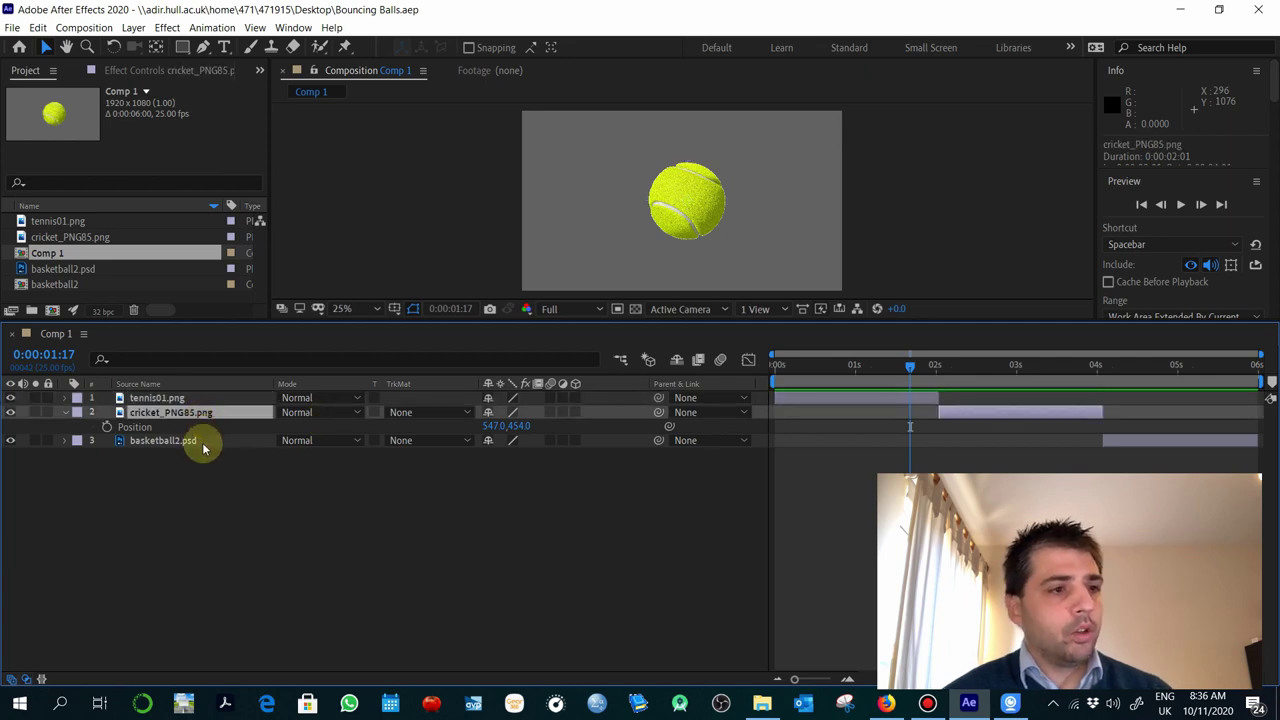
left_click(200, 441, "ctrl")
left_click(11, 440)
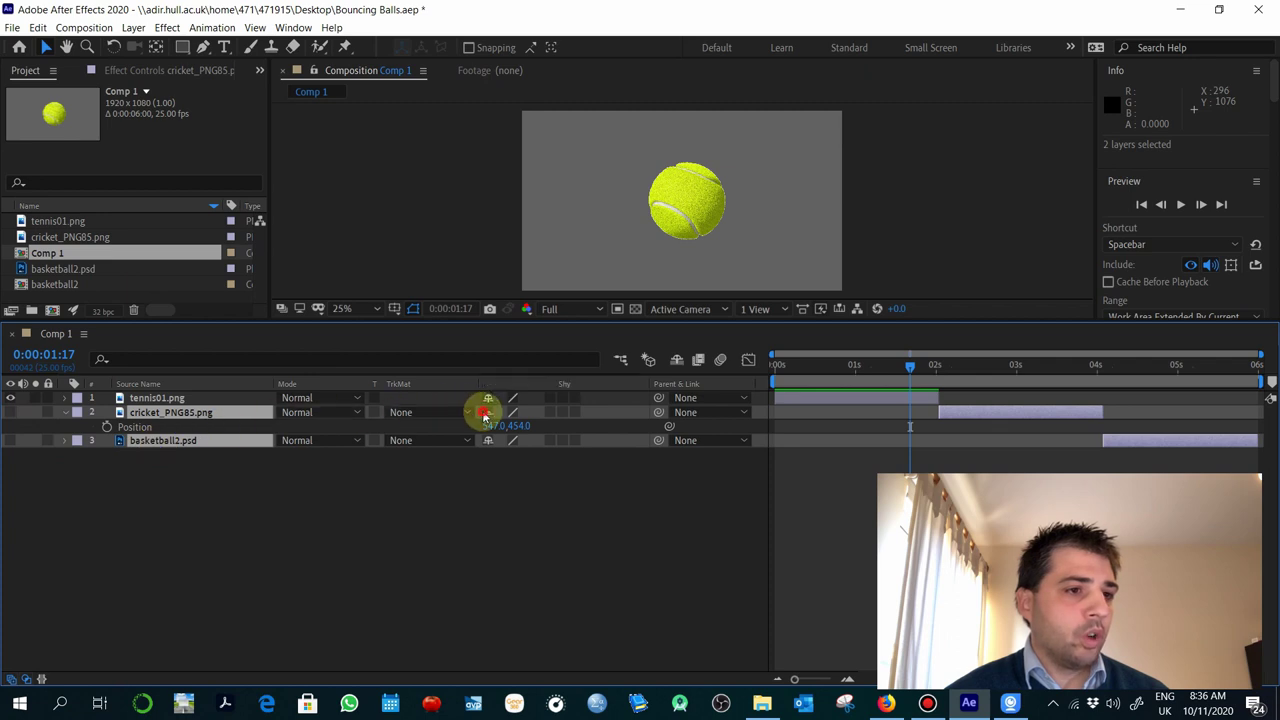
Hide the shy layers and return the current time to 0:00:00:00.
left_click(677, 360)
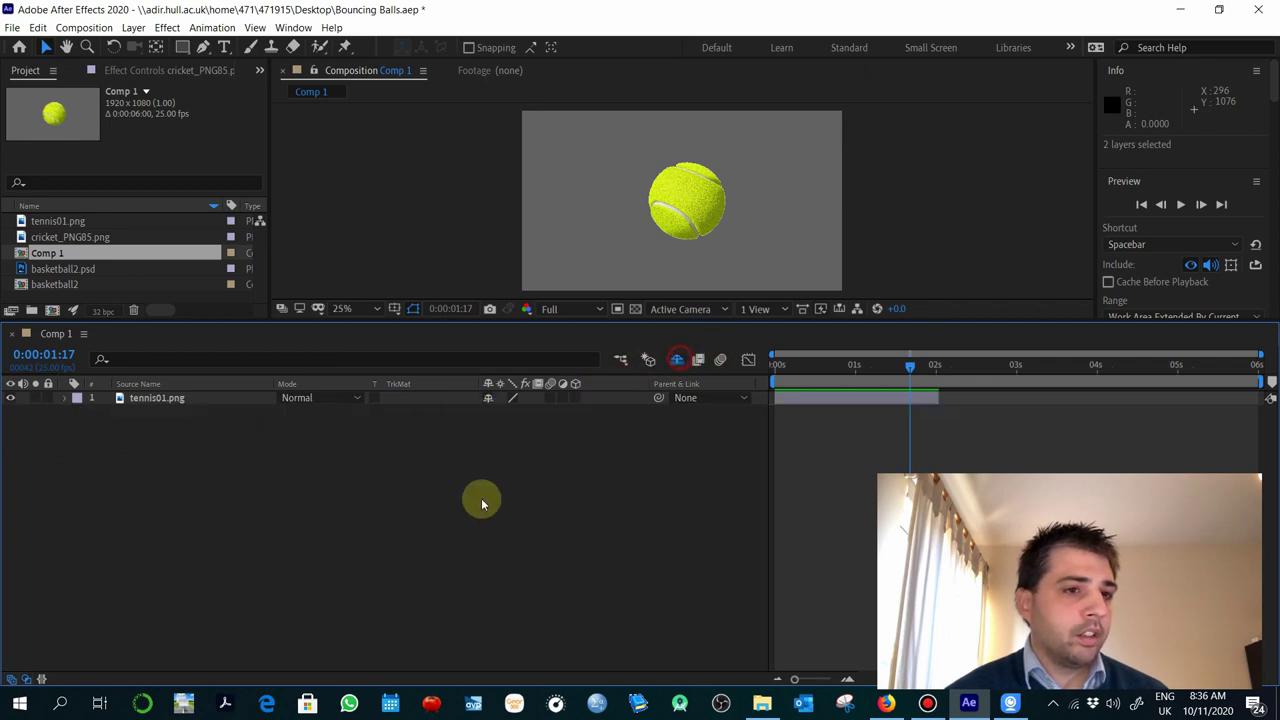
left_click_drag(853, 371, 748, 366)
left_click_drag(920, 366, 723, 394)
Extend tennis01.png to end near 3 seconds and set a Position keyframe at 0:00:00:00.
left_click(937, 398)
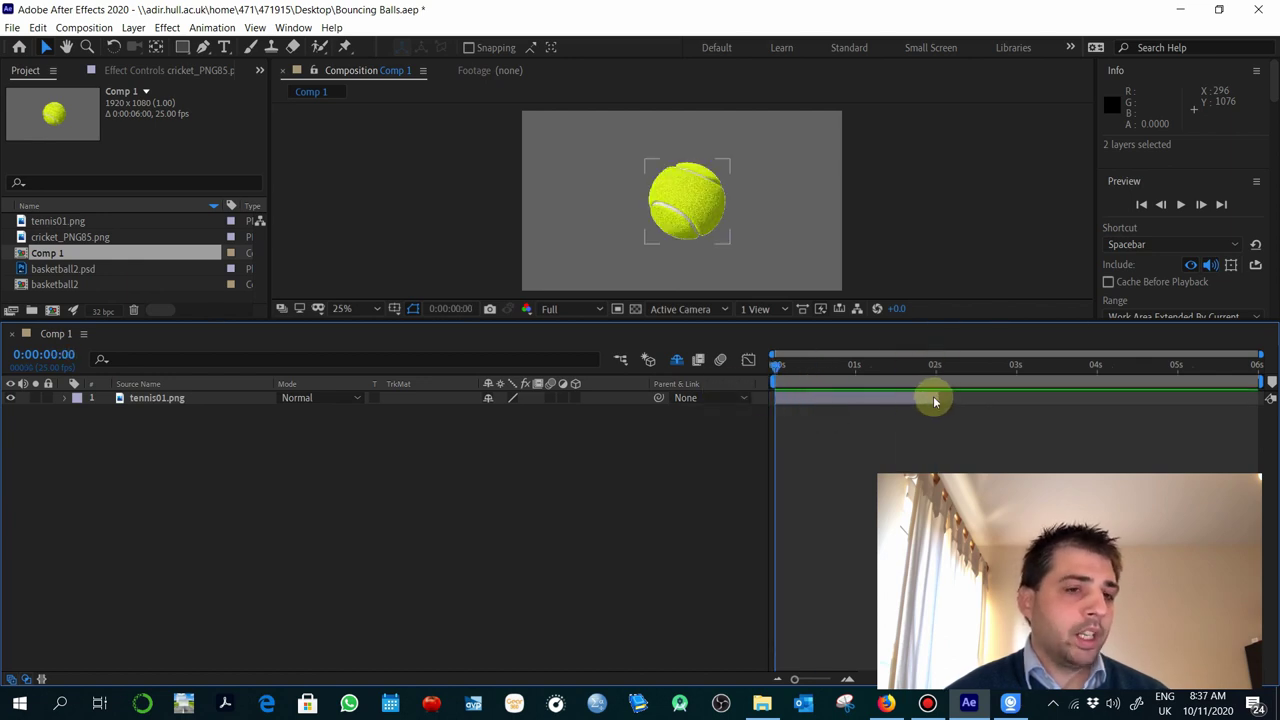
left_click_drag(933, 396, 1021, 395)
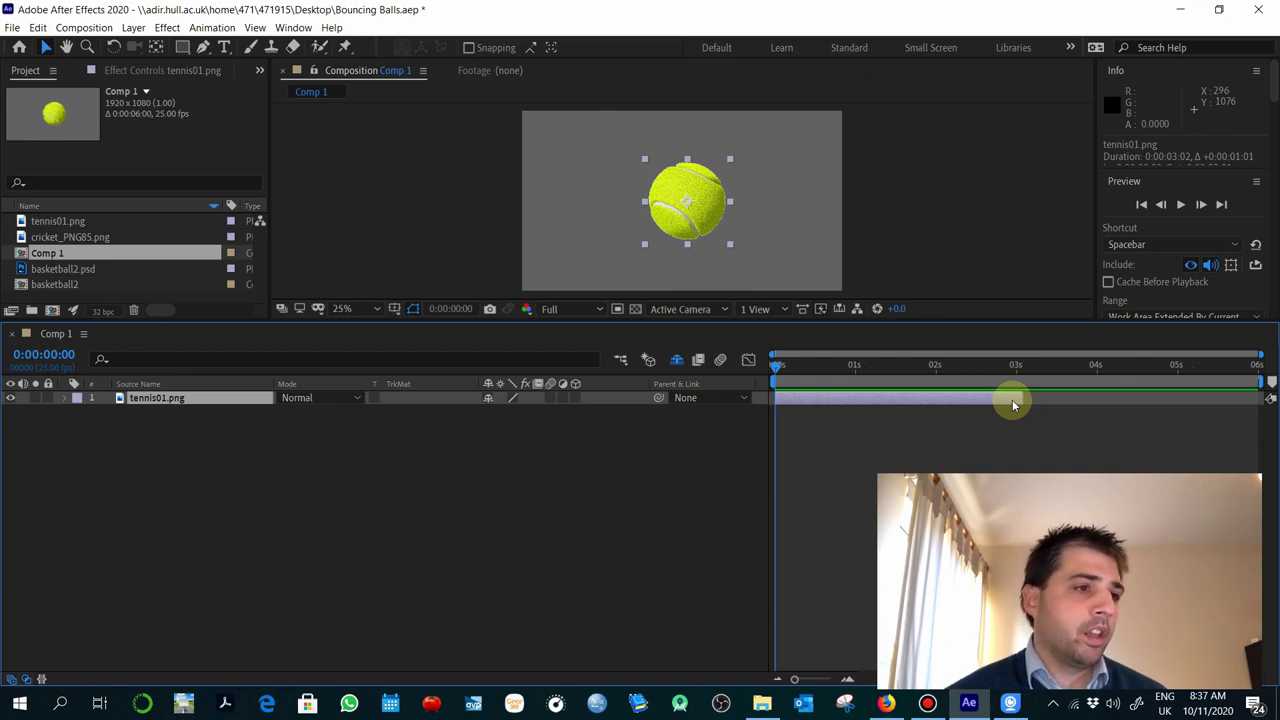
left_click(63, 400)
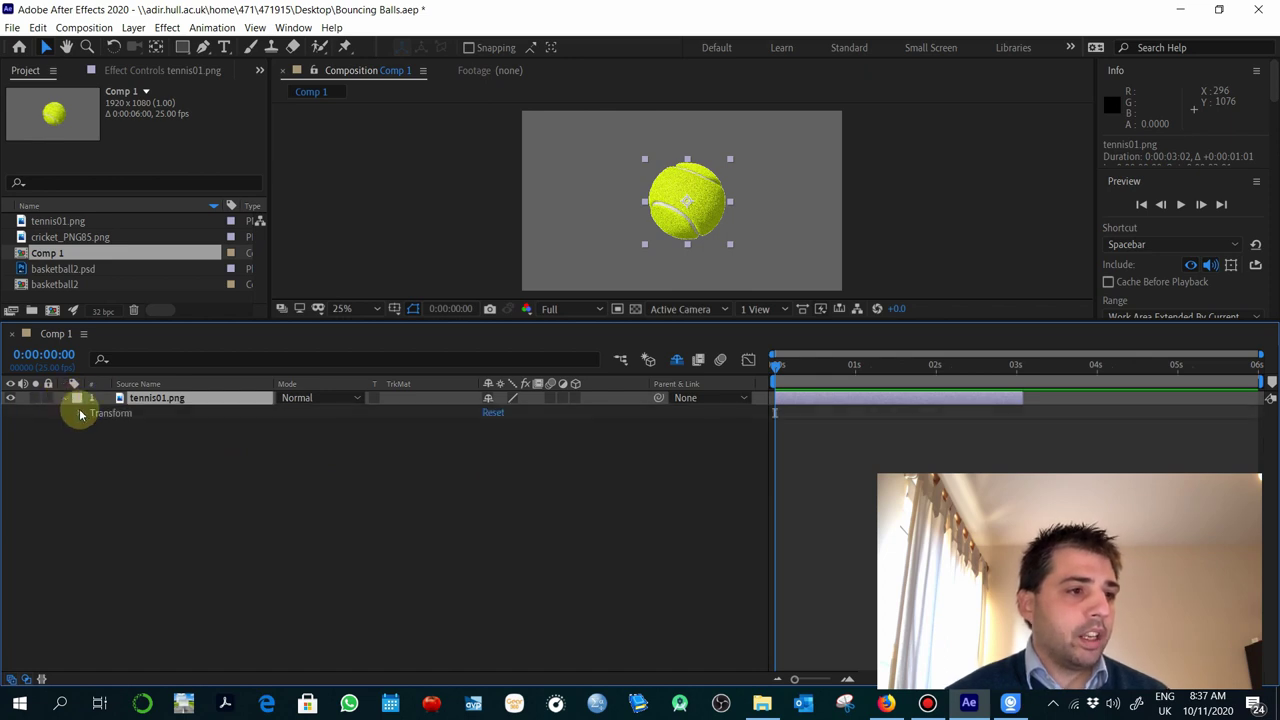
left_click(81, 416)
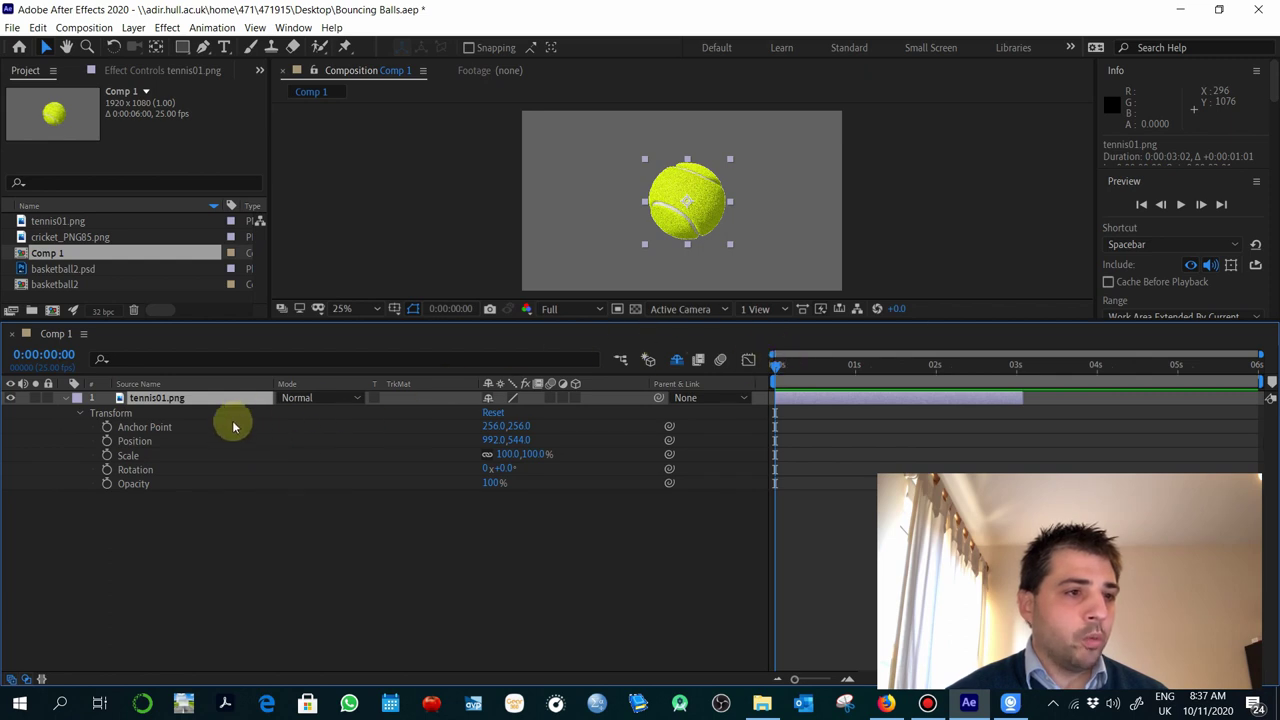
left_click(130, 445)
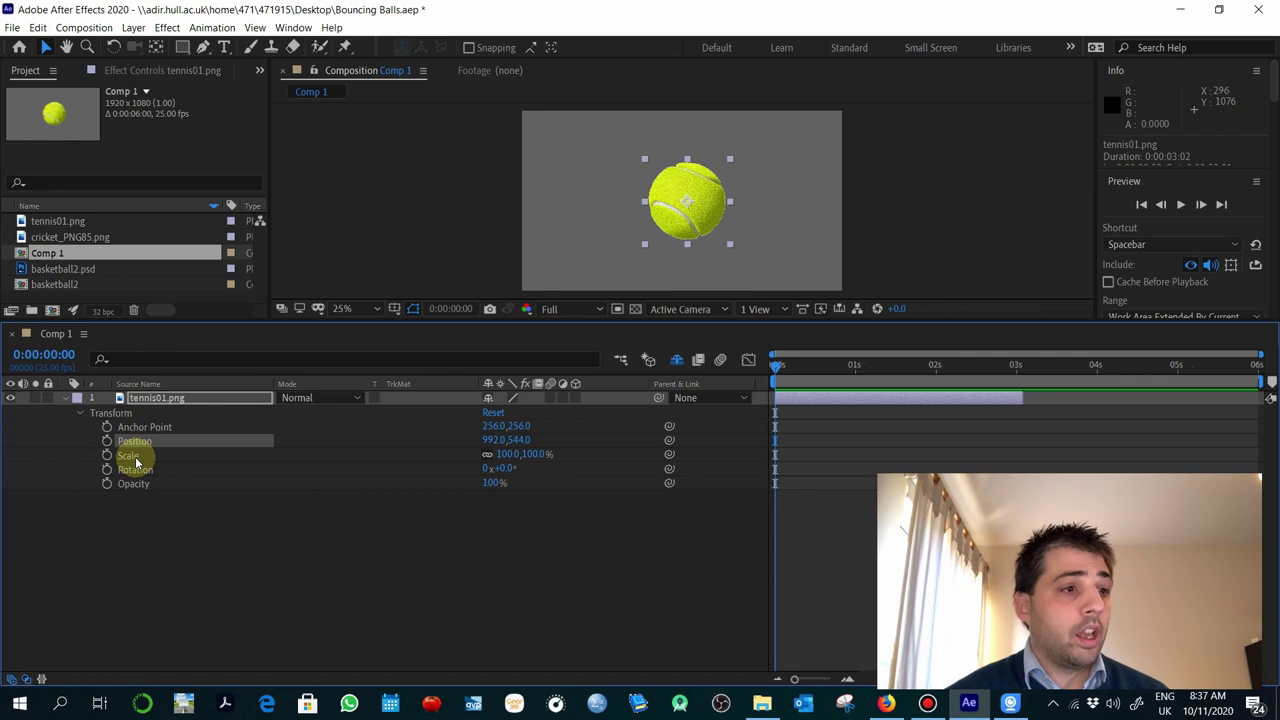
left_click(154, 472)
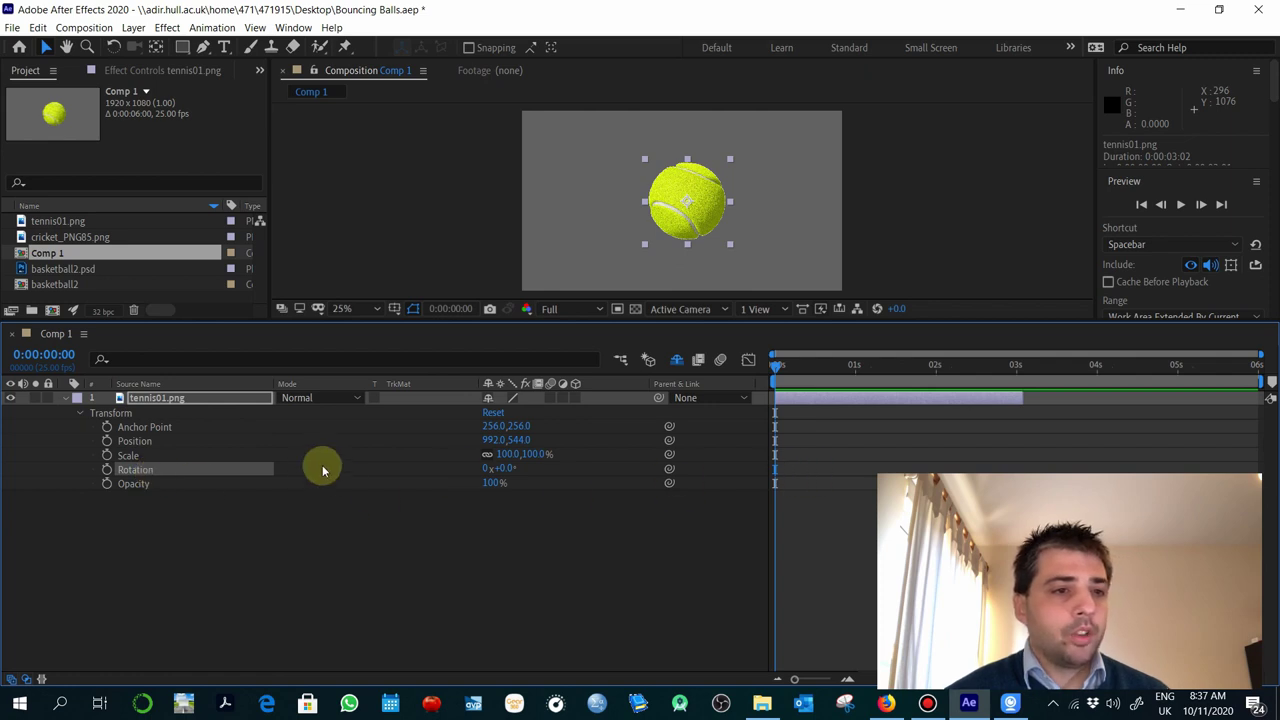
left_click(141, 443)
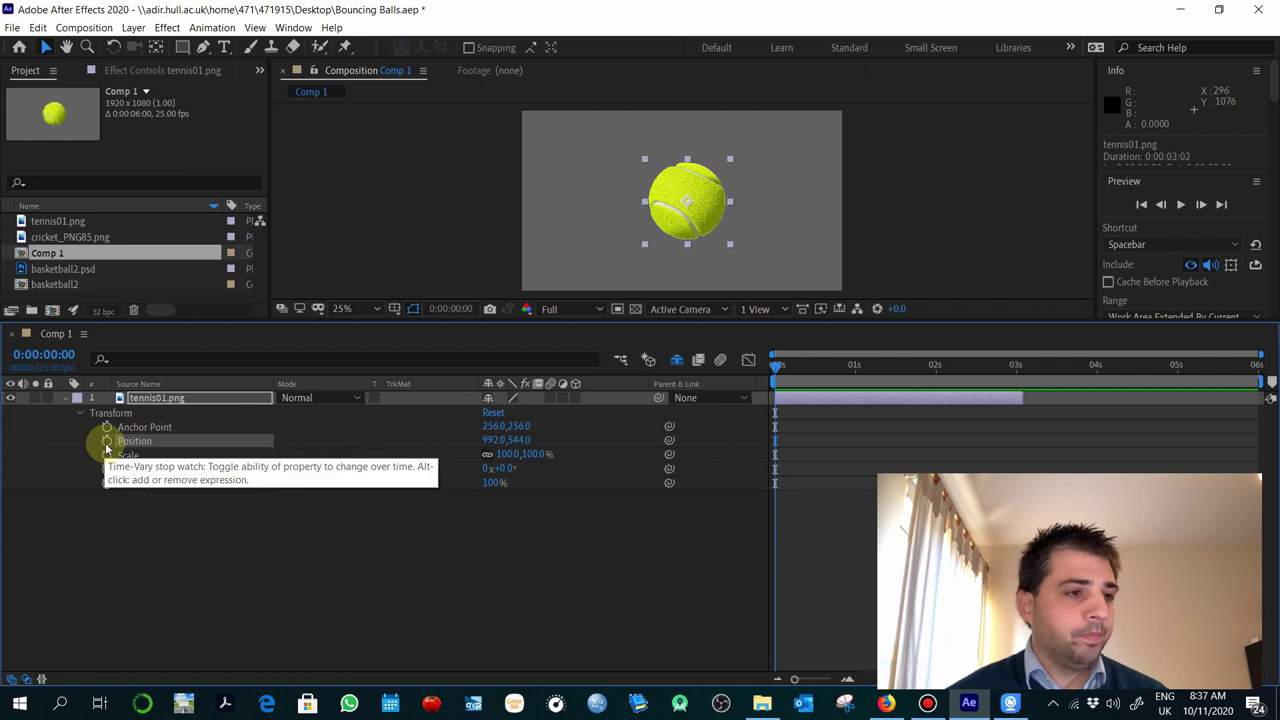
left_click(106, 442)
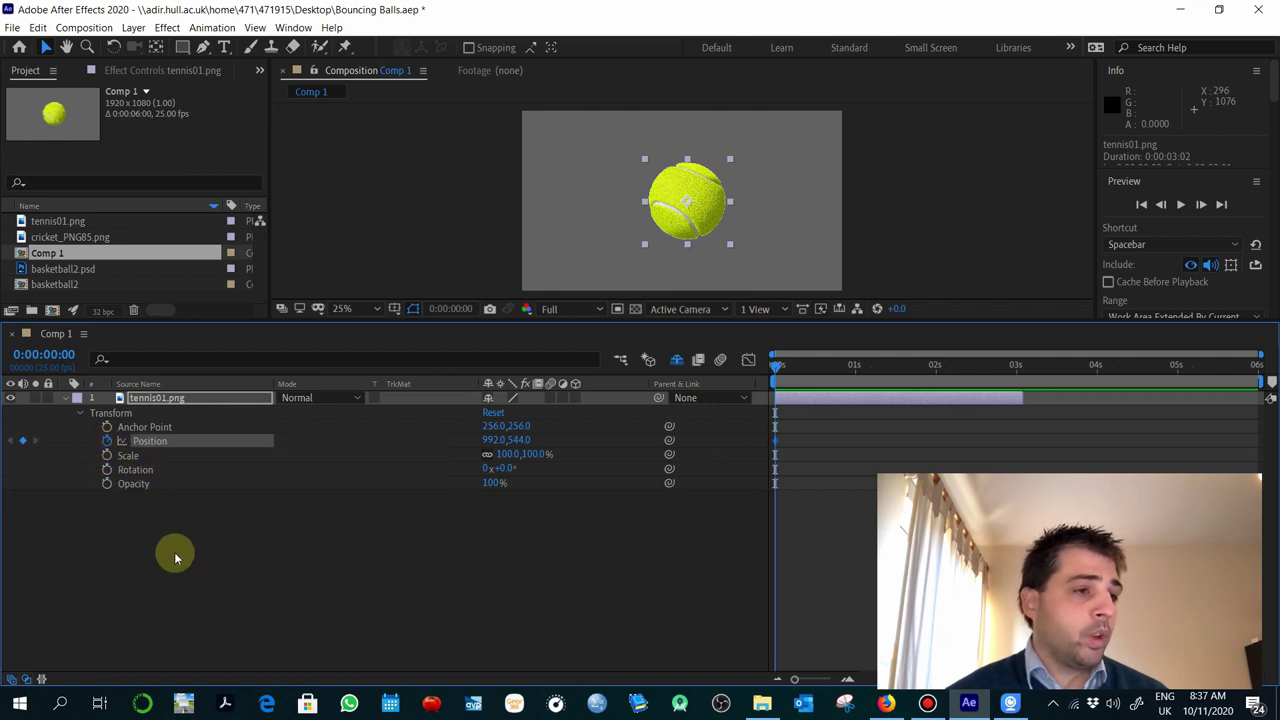
Add a Position keyframe for the ball at 3 seconds.
left_click(1016, 367)
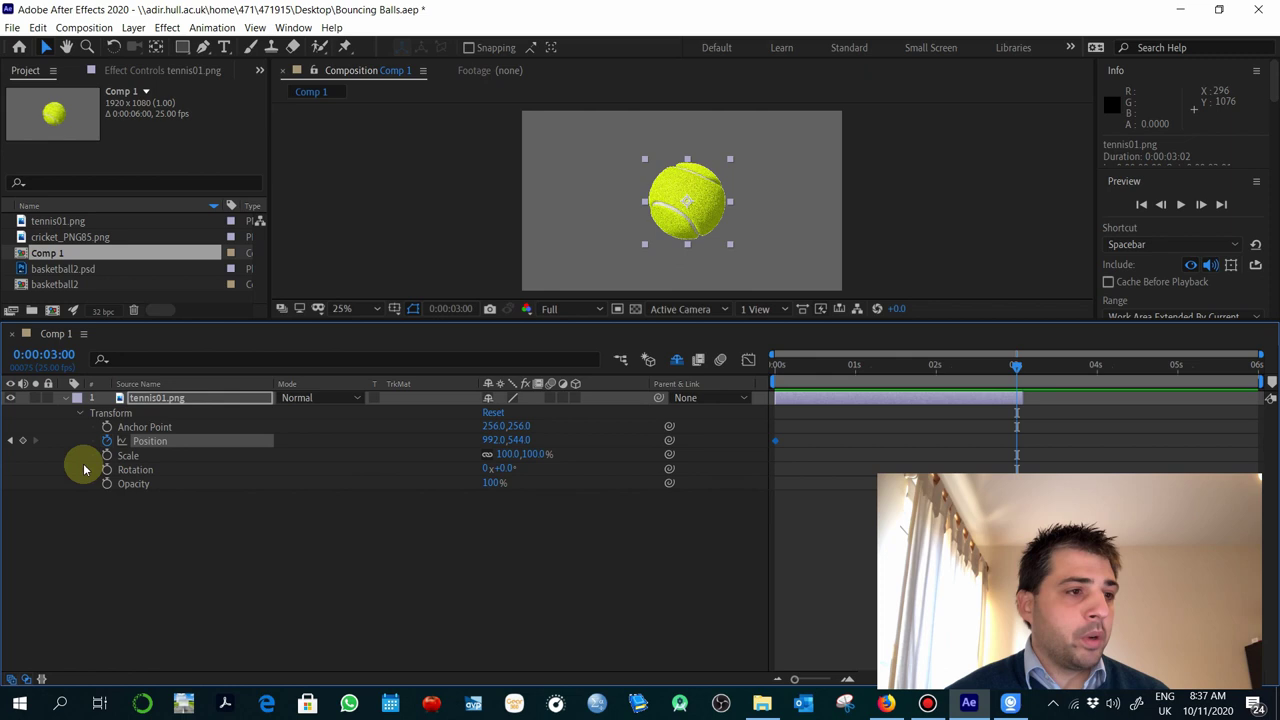
left_click(23, 441)
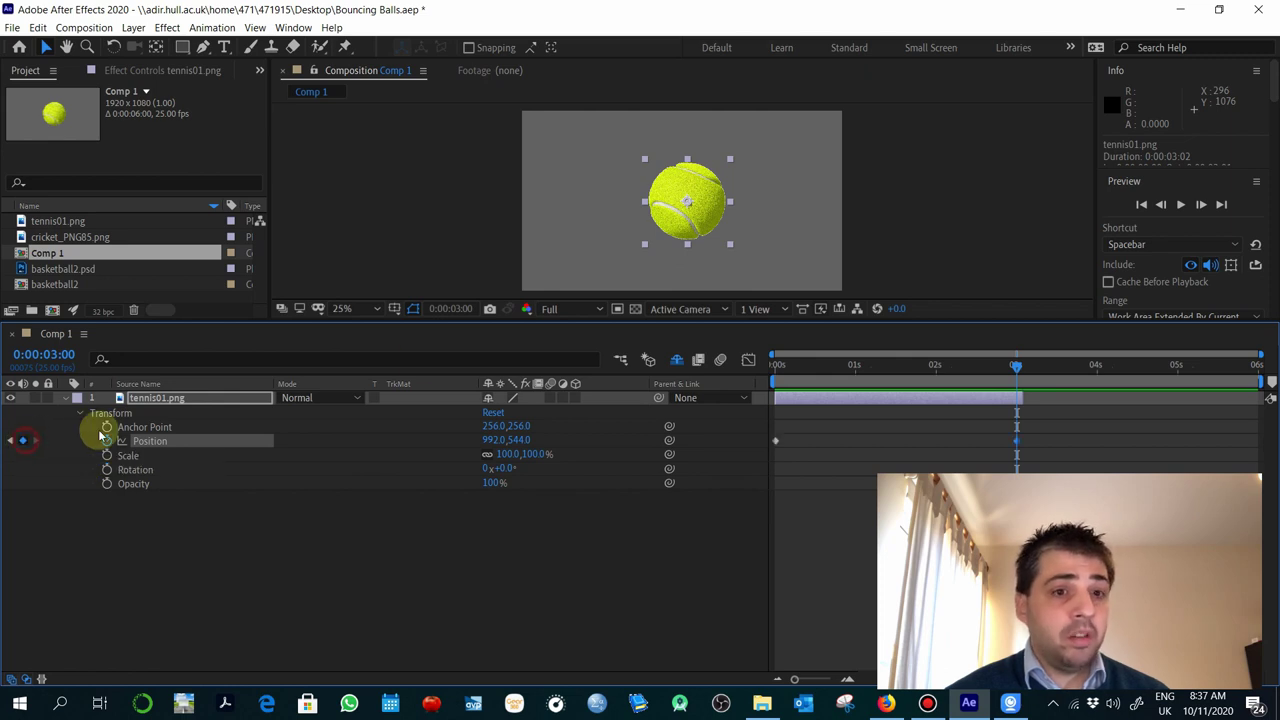
mouse_move(701, 320)
left_mouse_down()
mouse_move(703, 362)
mouse_move(705, 318)
left_mouse_up()
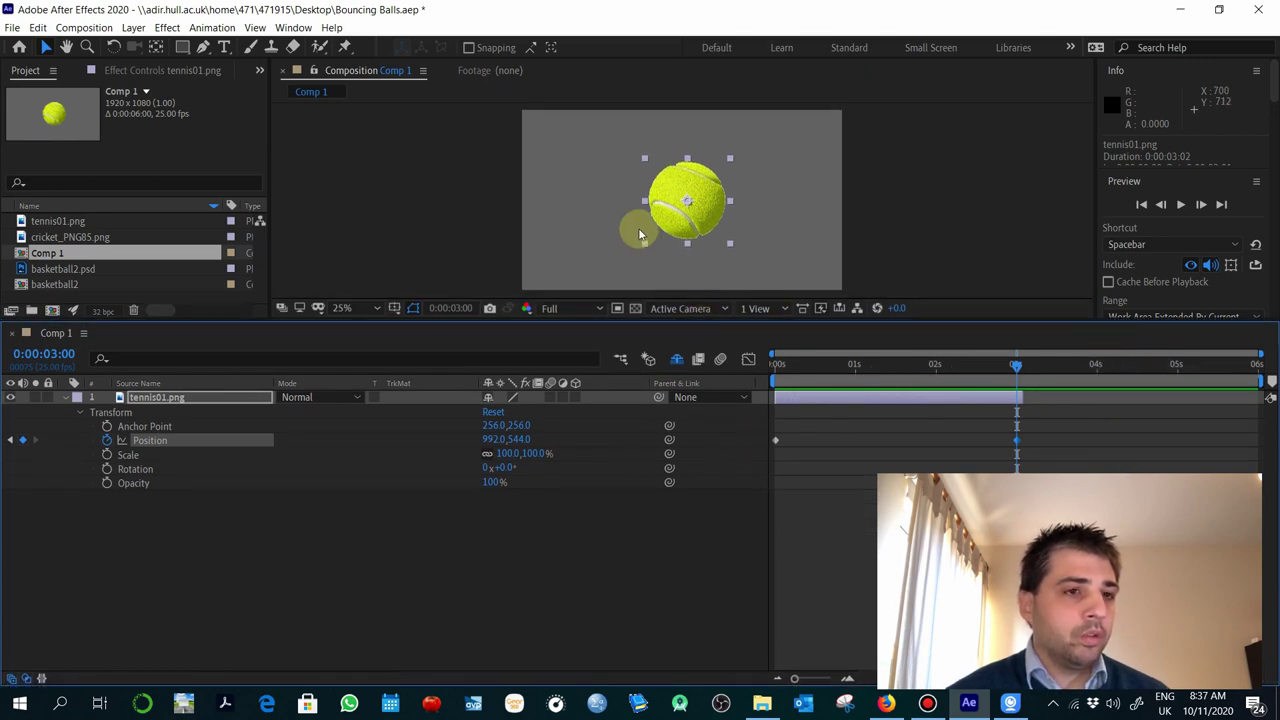
Place the ball off-canvas upper-left at 0s, off-canvas right at 3s, and lower at 1s.
left_click(11, 440)
left_click_drag(687, 193, 450, 75)
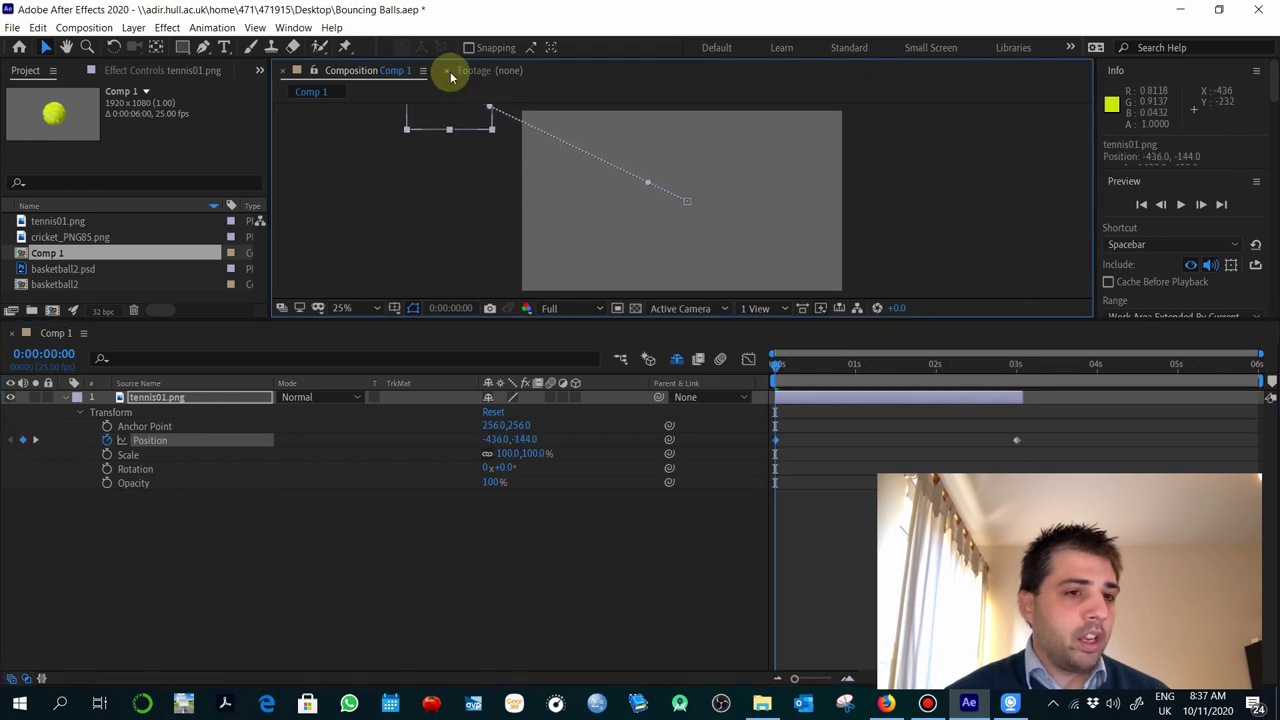
left_click(35, 441)
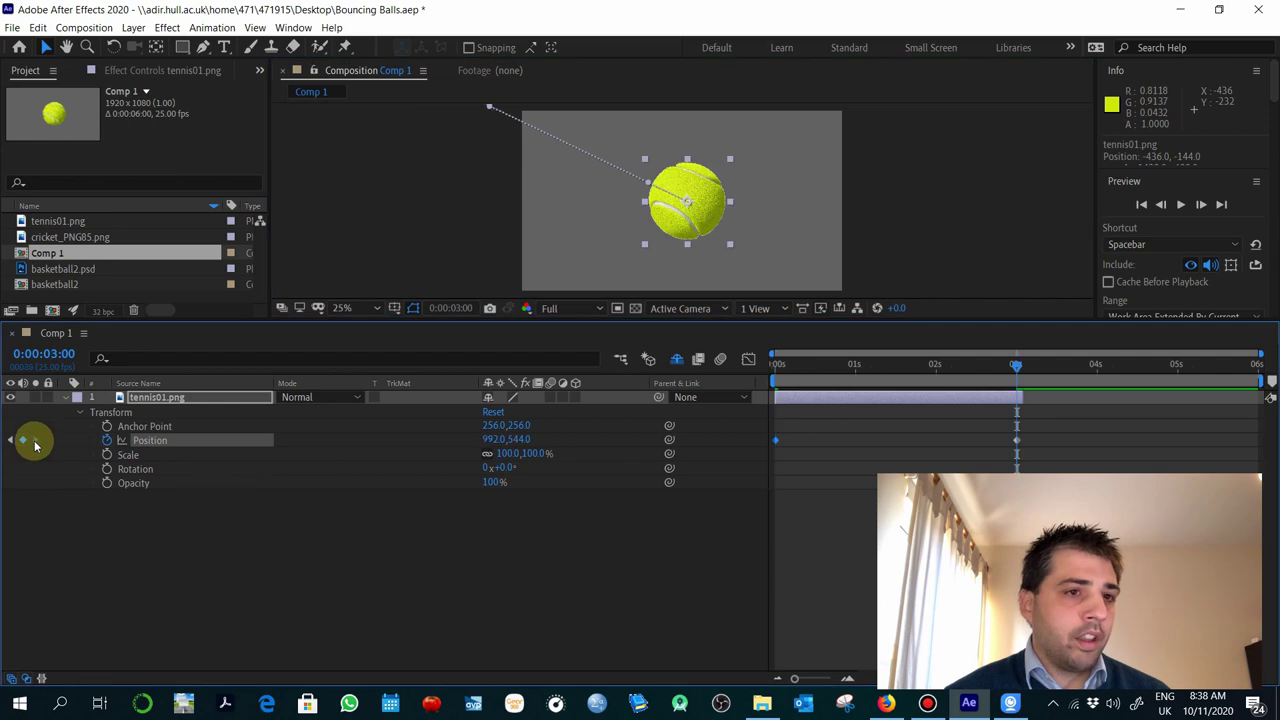
left_click_drag(682, 196, 968, 158)
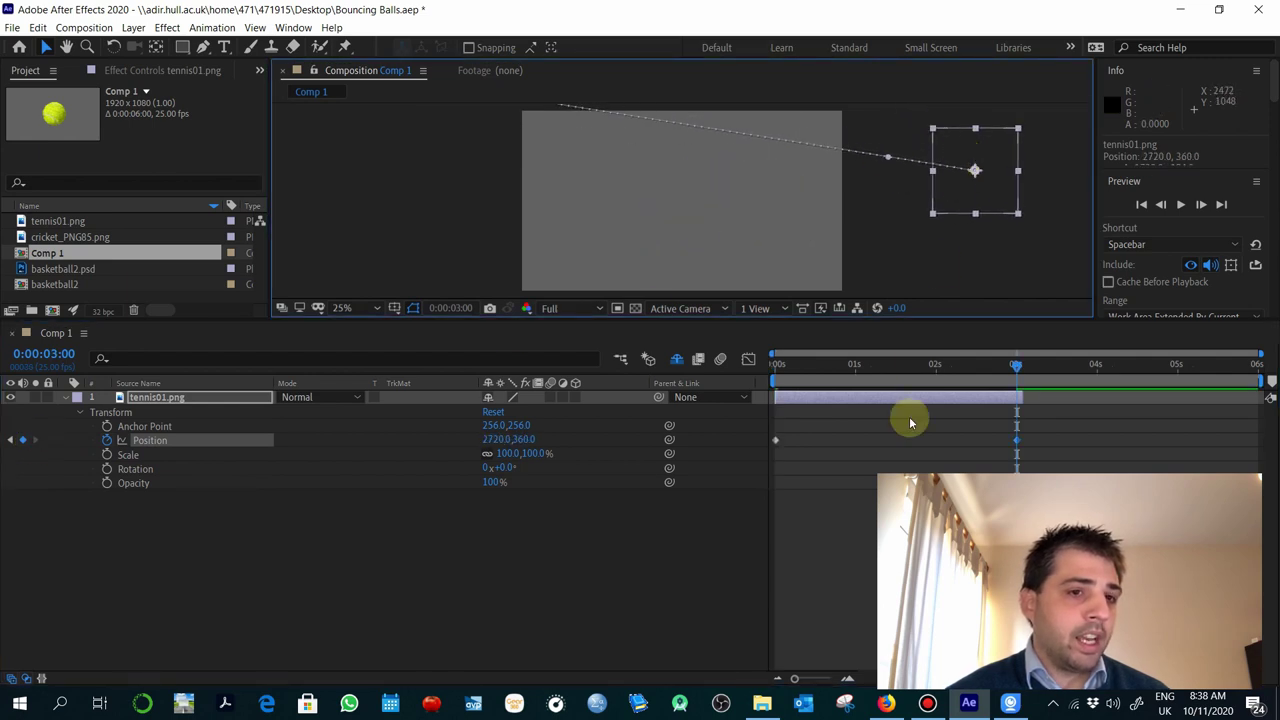
left_click_drag(776, 366, 855, 364)
left_click_drag(615, 143, 683, 264)
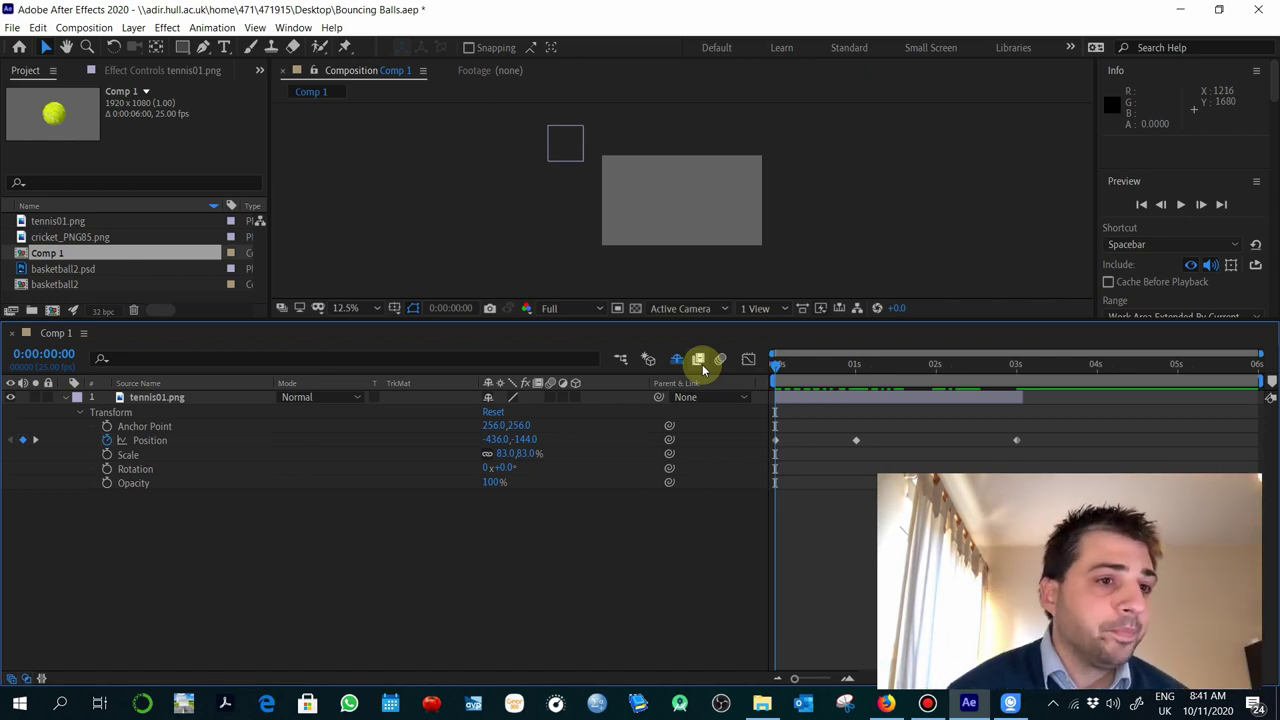
Select all Position keyframes and apply easing to them.
left_click(777, 441)
right_click(779, 444)
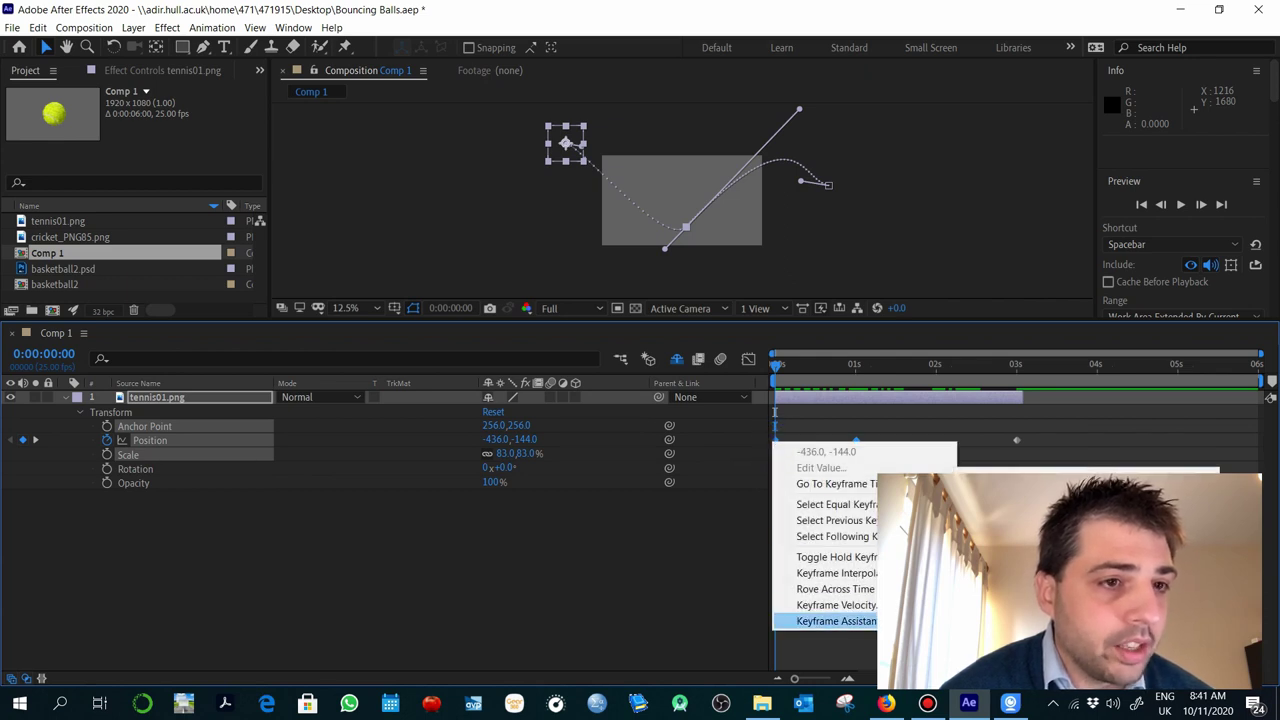
left_click(802, 420)
left_click_drag(886, 424, 770, 458)
right_click(774, 441)
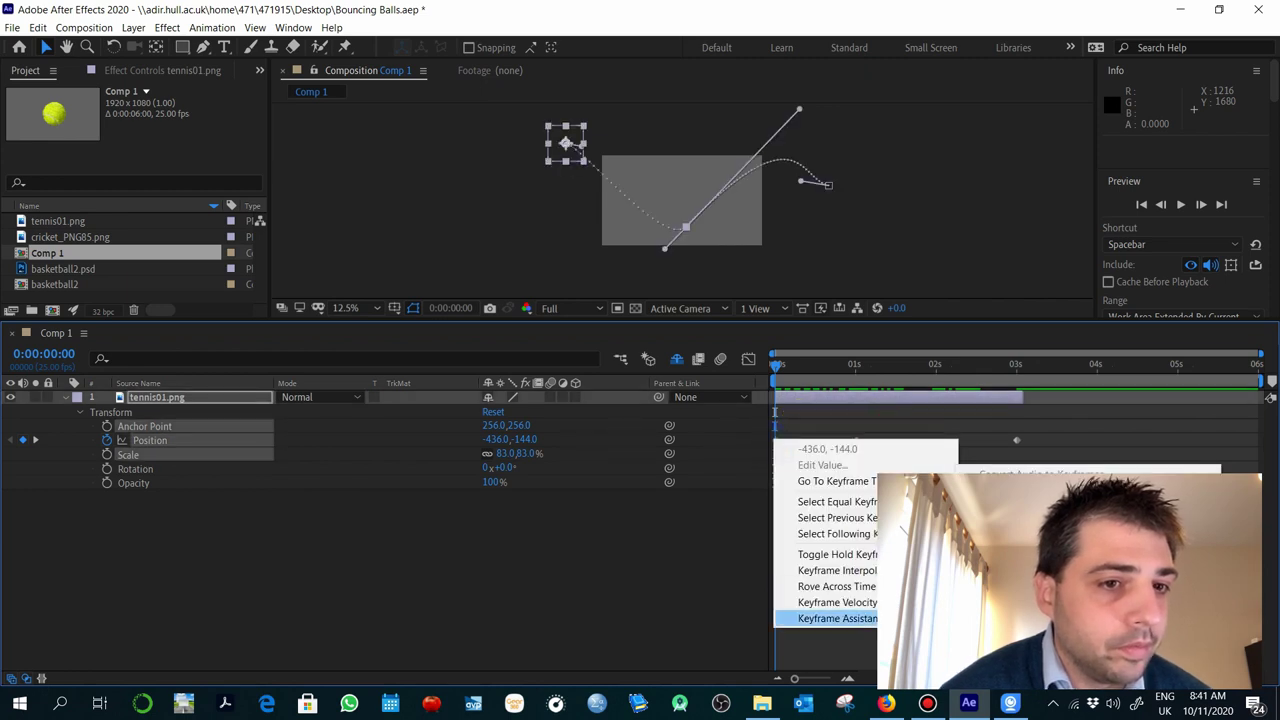
left_click(960, 506)
right_click(776, 441)
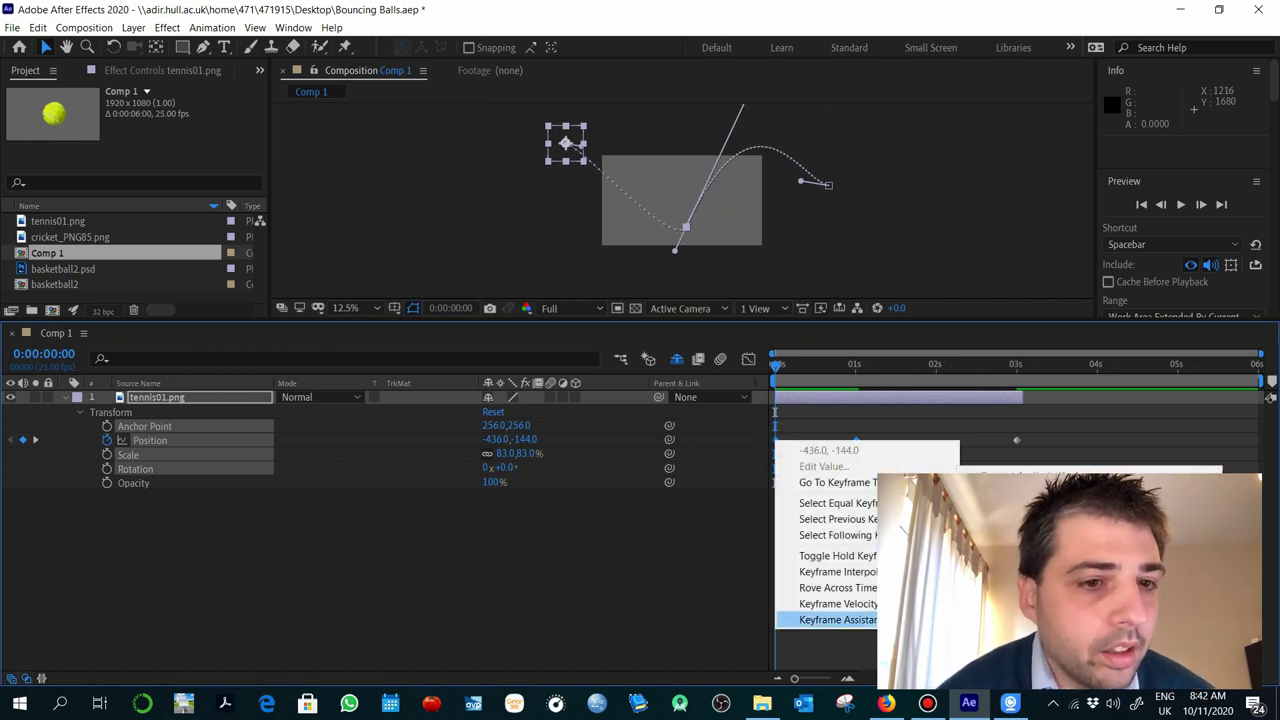
left_click(960, 506)
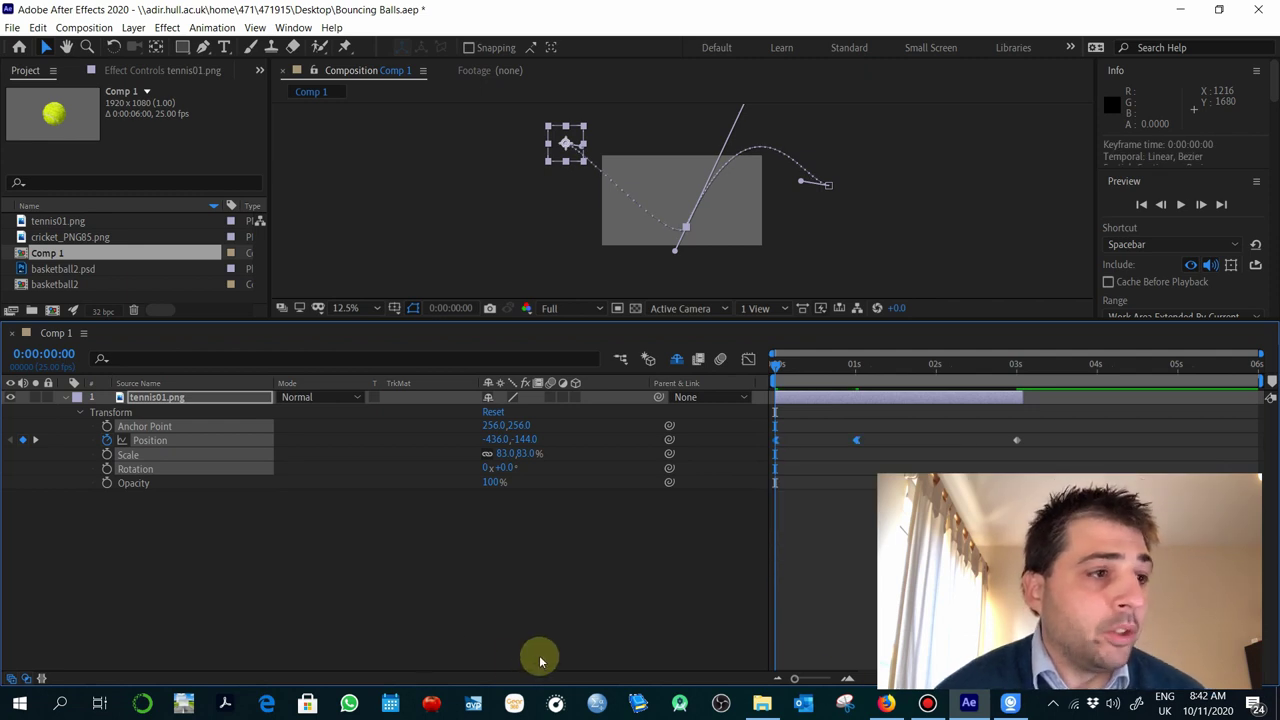
Switch the timeline to the Graph Editor's Position speed graph.
left_click_drag(897, 425, 775, 464)
right_click(856, 443)
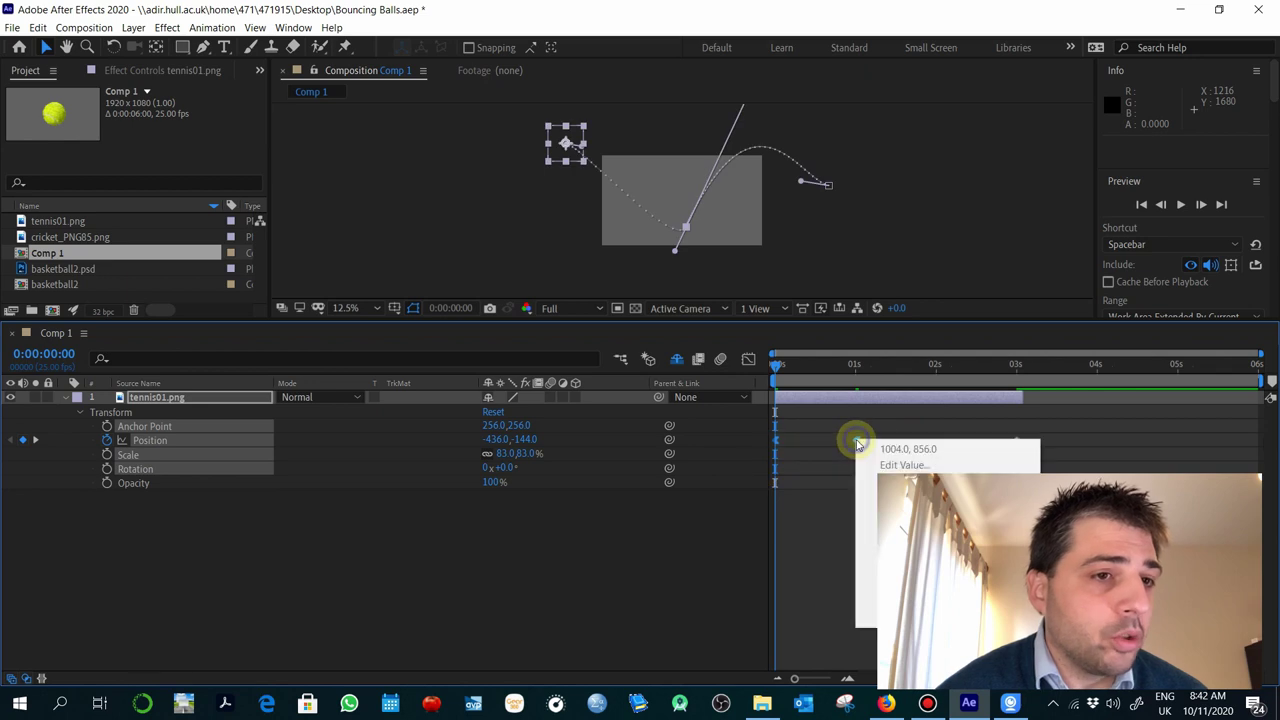
left_click(748, 359)
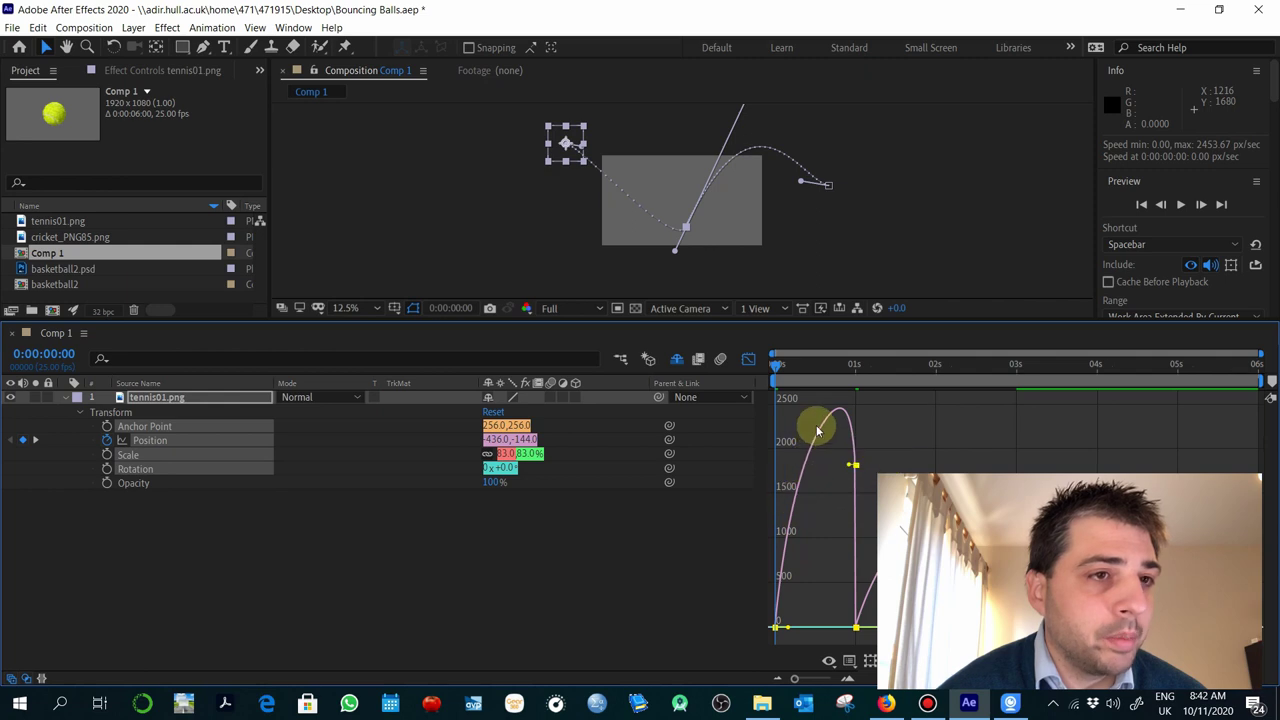
Scrub the first bounce around frames 22–23, then restore the window to a smaller size.
left_click_drag(808, 363, 853, 368)
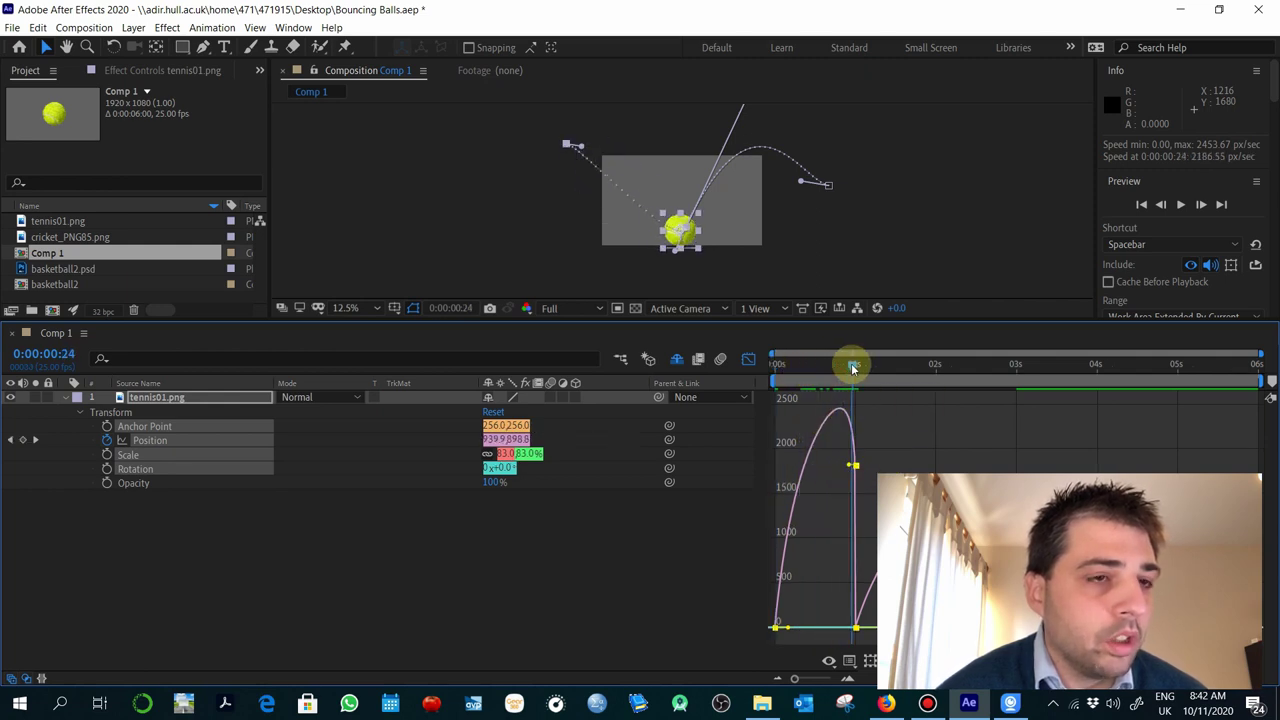
left_click_drag(853, 368, 846, 368)
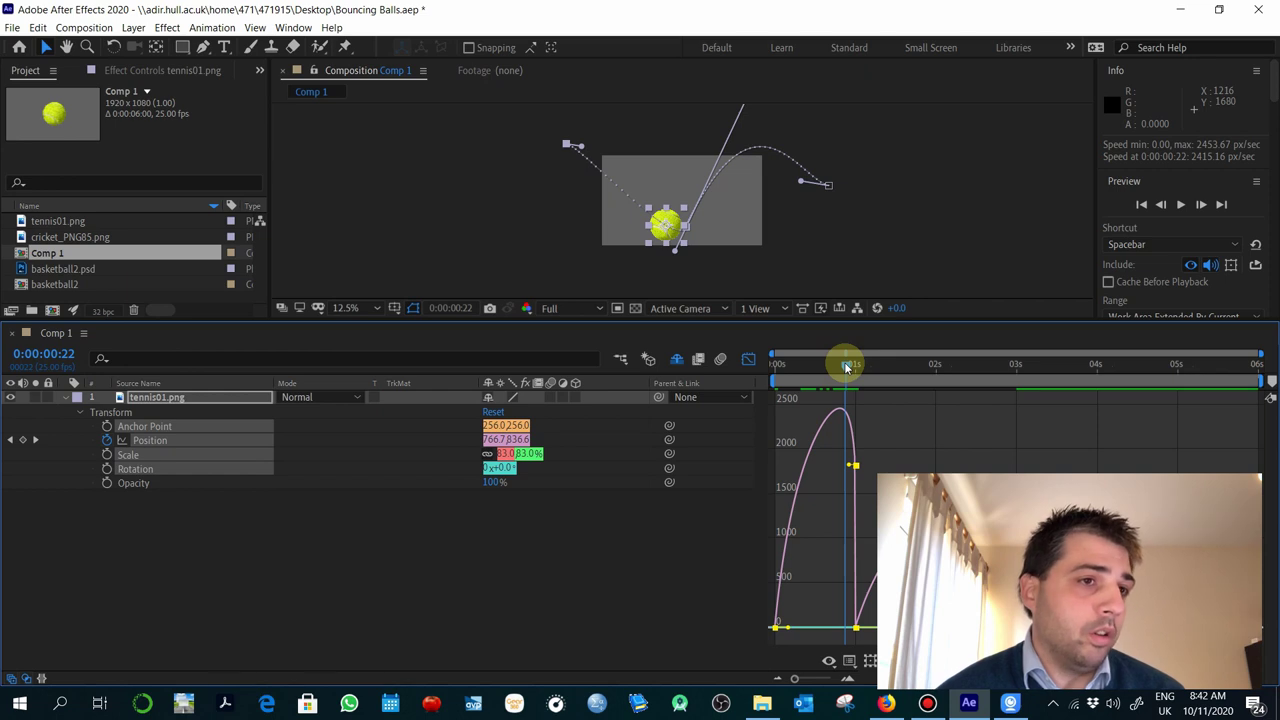
left_click_drag(846, 367, 947, 353)
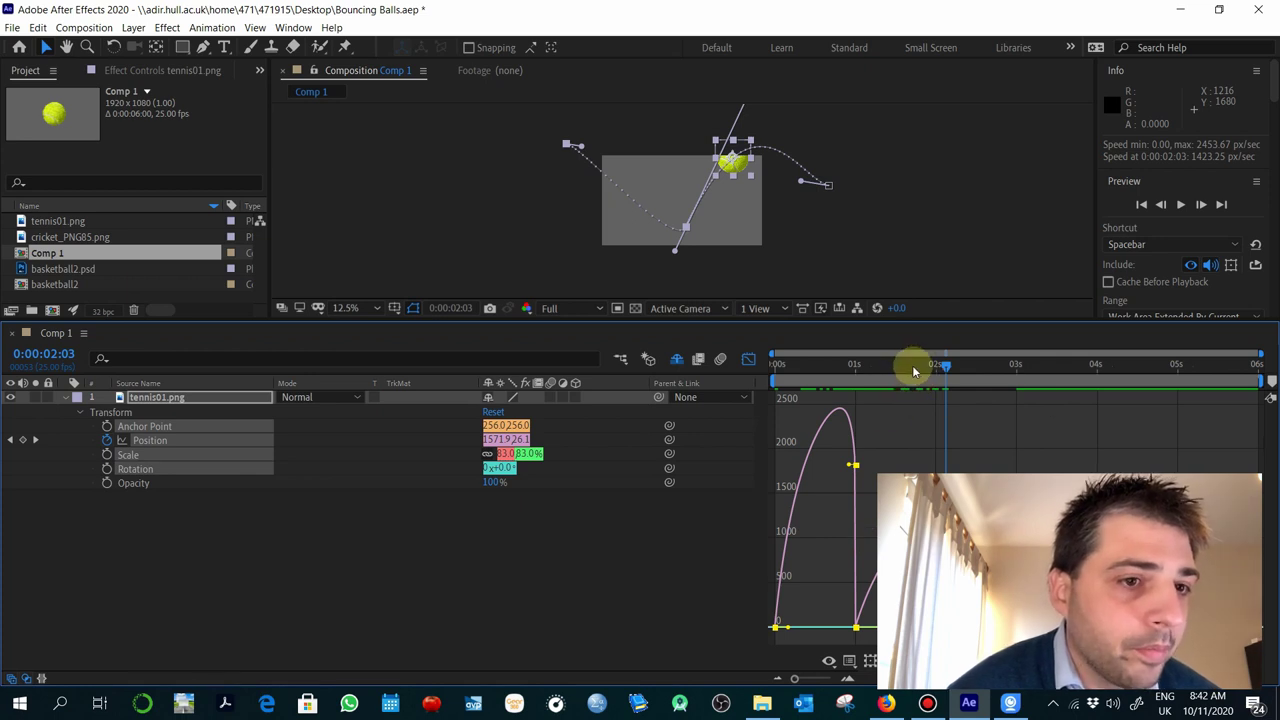
left_click_drag(741, 36, 623, 50)
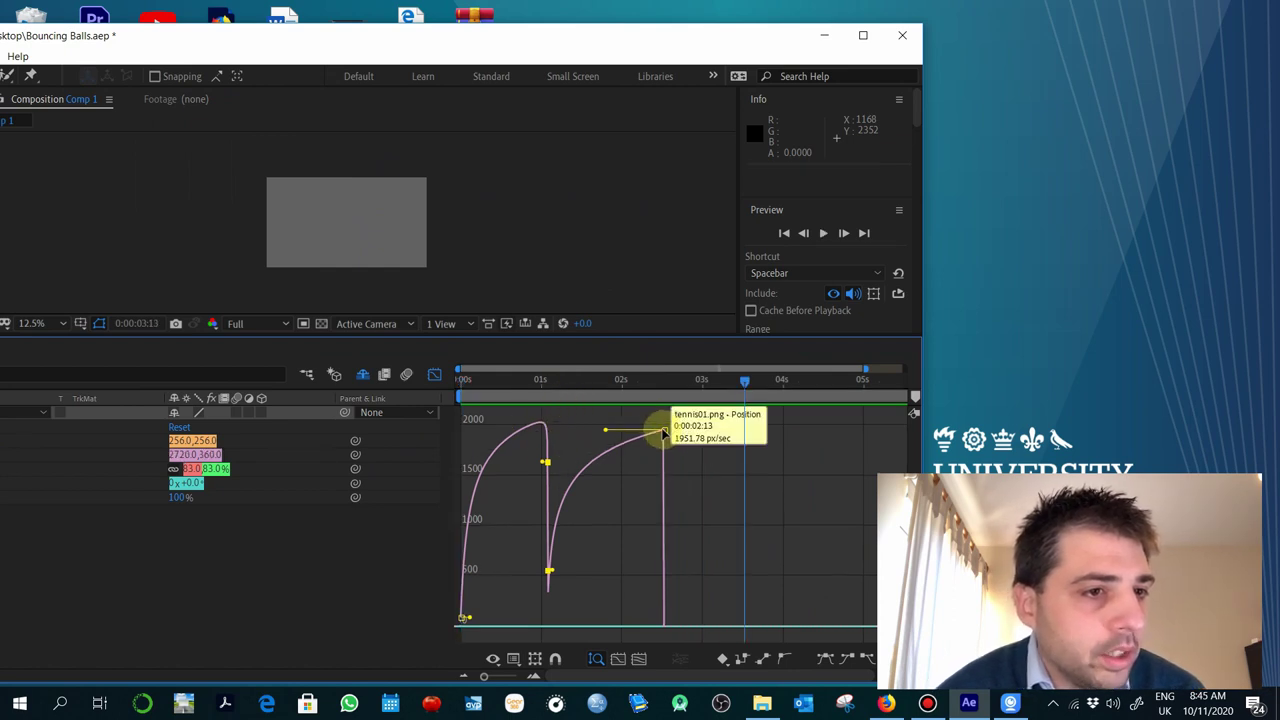
Reshape the second bounce's speed curve via the last keyframe and its handle, previewing the result.
left_click_drag(665, 437, 667, 446)
key("space")
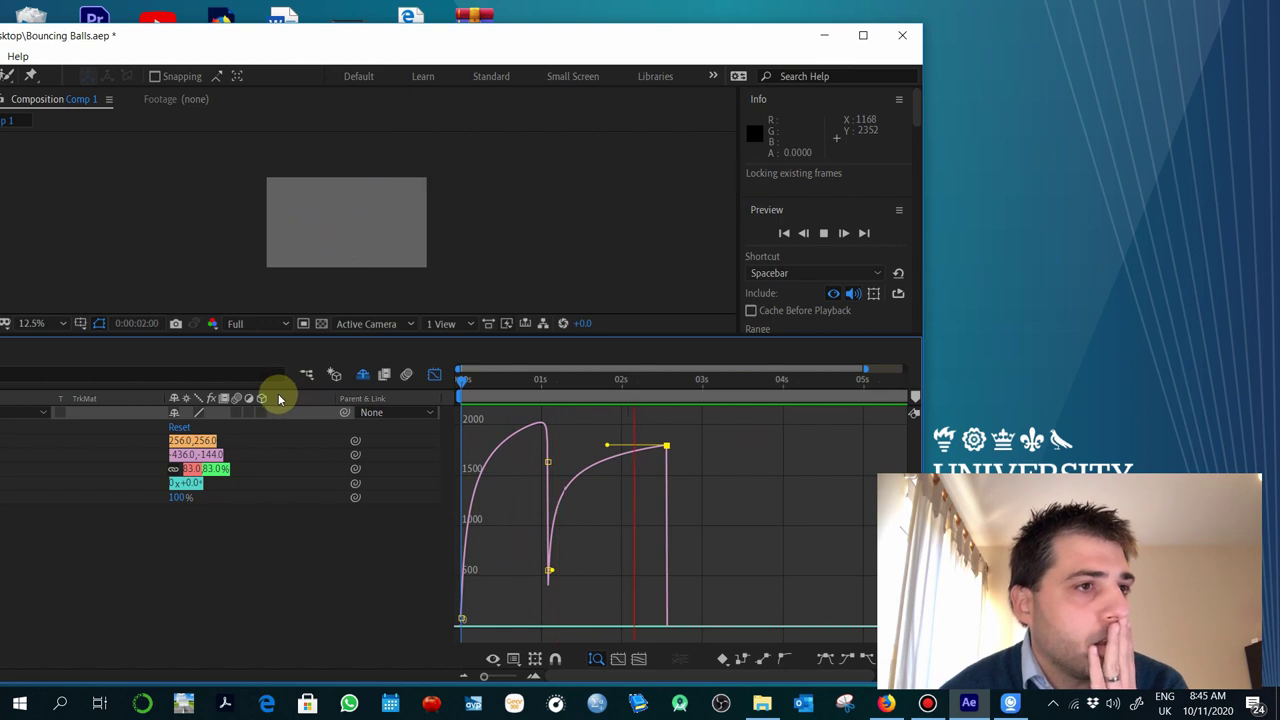
left_click_drag(572, 389, 637, 382)
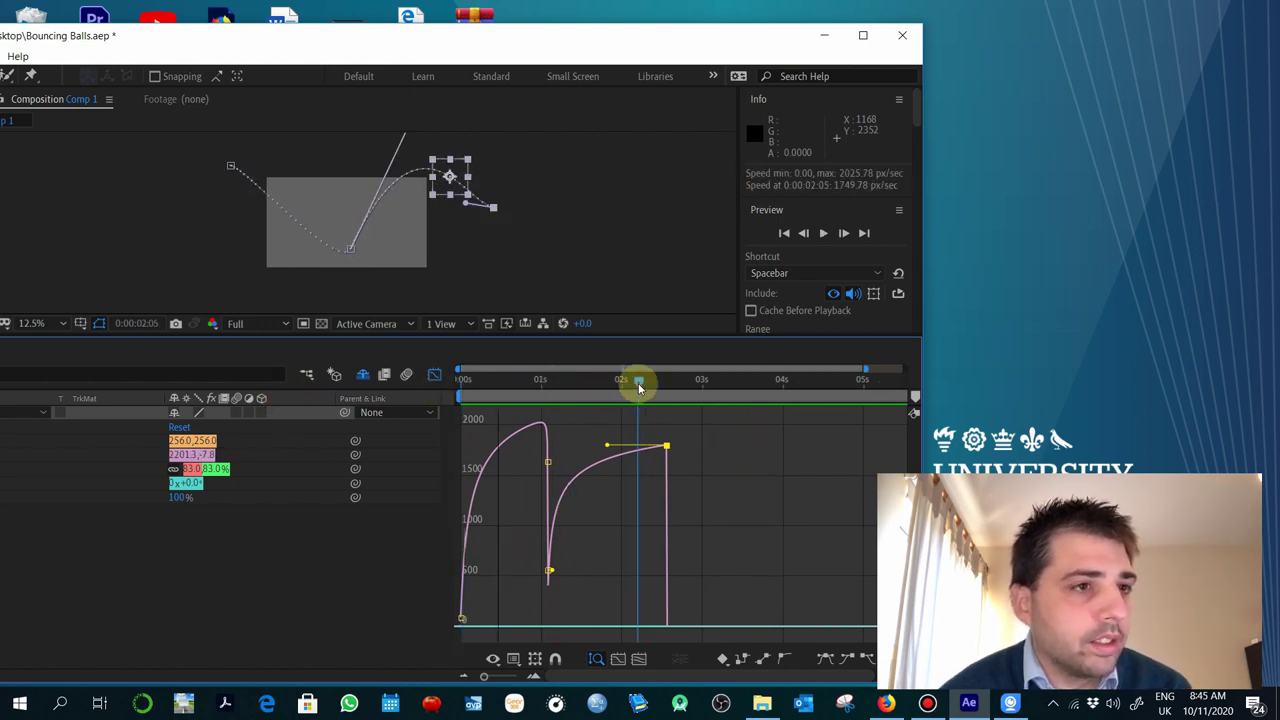
left_click_drag(605, 447, 651, 424)
left_click(523, 523)
left_click(644, 391)
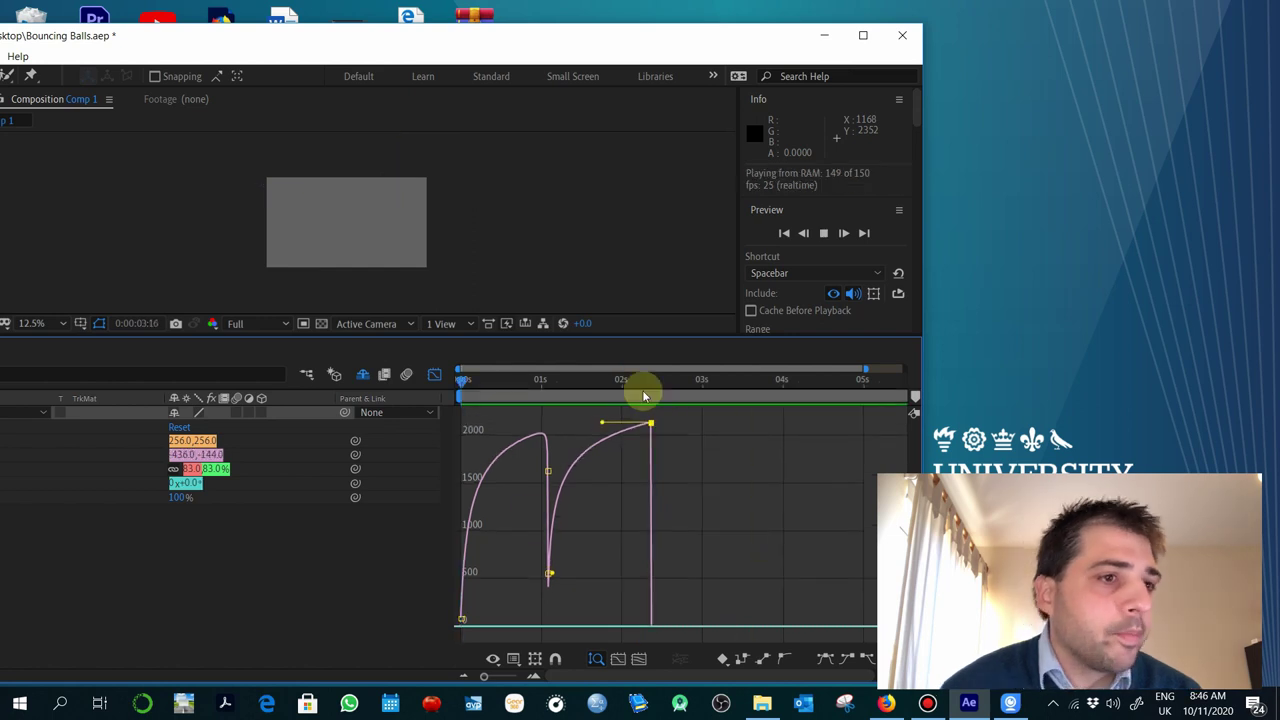
left_click_drag(595, 388, 471, 386)
key("space")
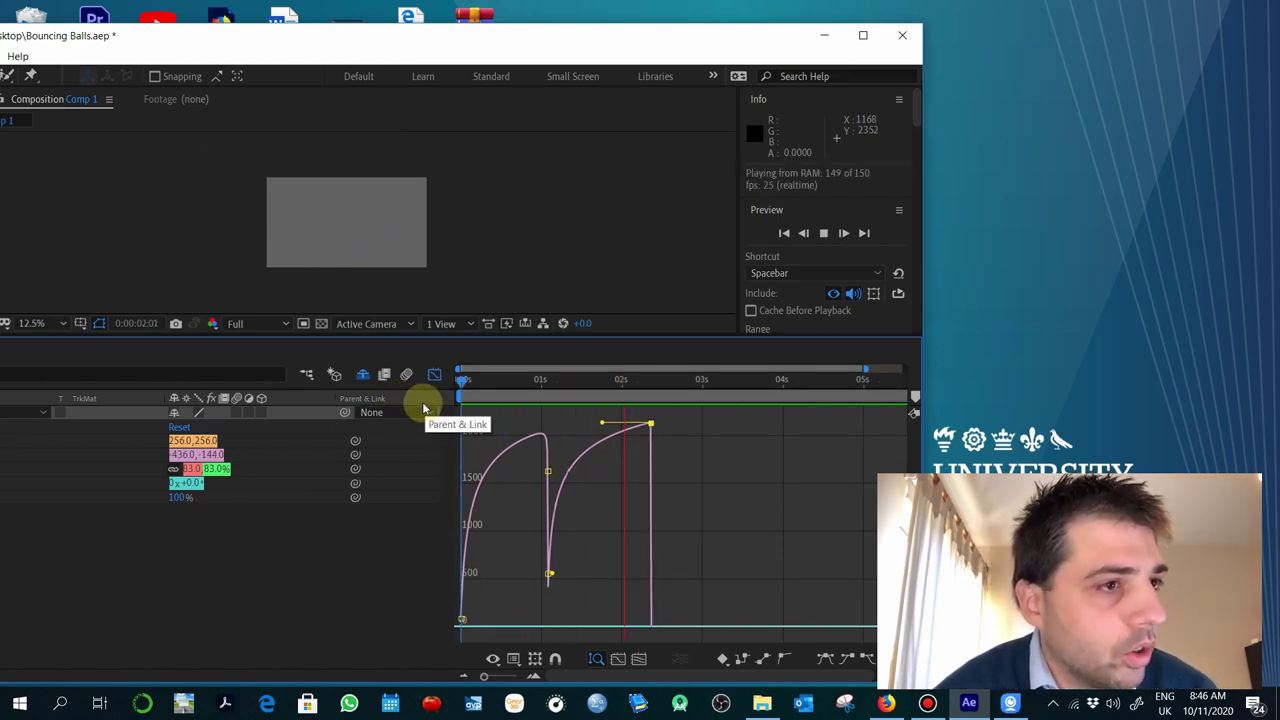
mouse_move(529, 386)
left_mouse_down()
mouse_move(429, 392)
mouse_move(564, 392)
mouse_move(549, 389)
left_mouse_up()
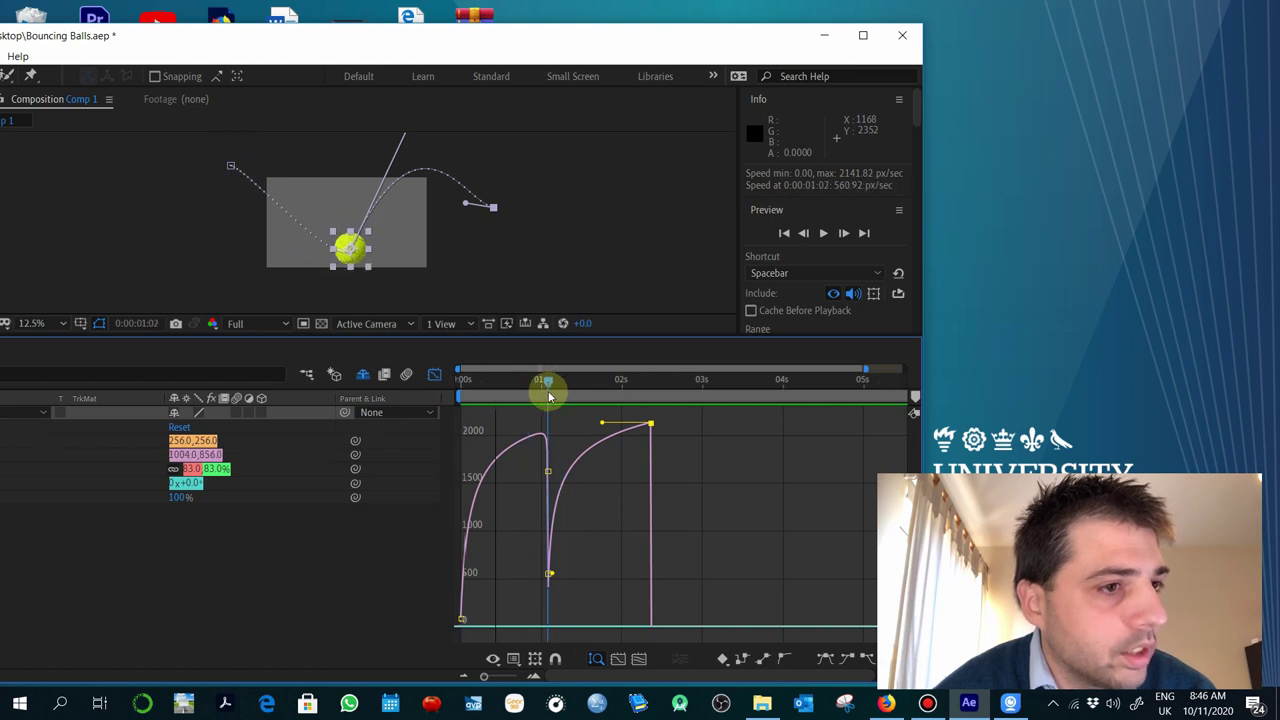
Reselect the tennis ball and maximize the After Effects window again.
left_click(300, 227)
left_click(347, 250)
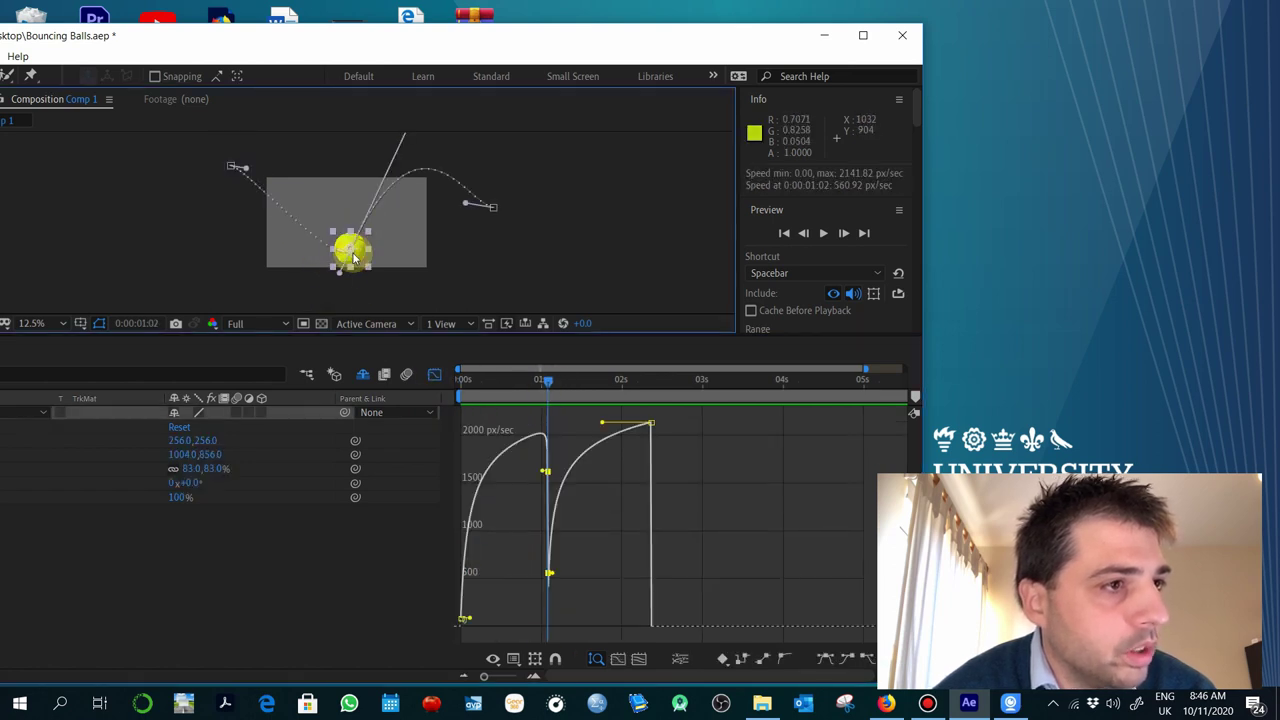
left_click(734, 46)
double_click(736, 42)
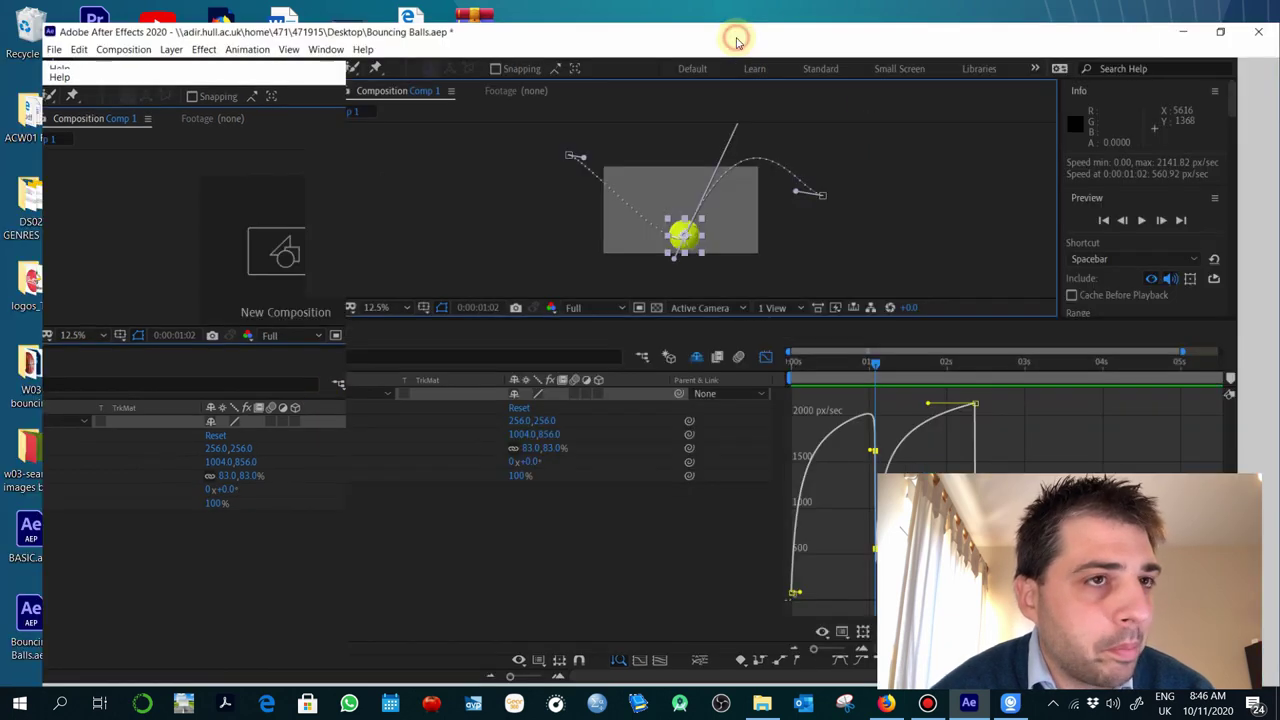
left_click(231, 570)
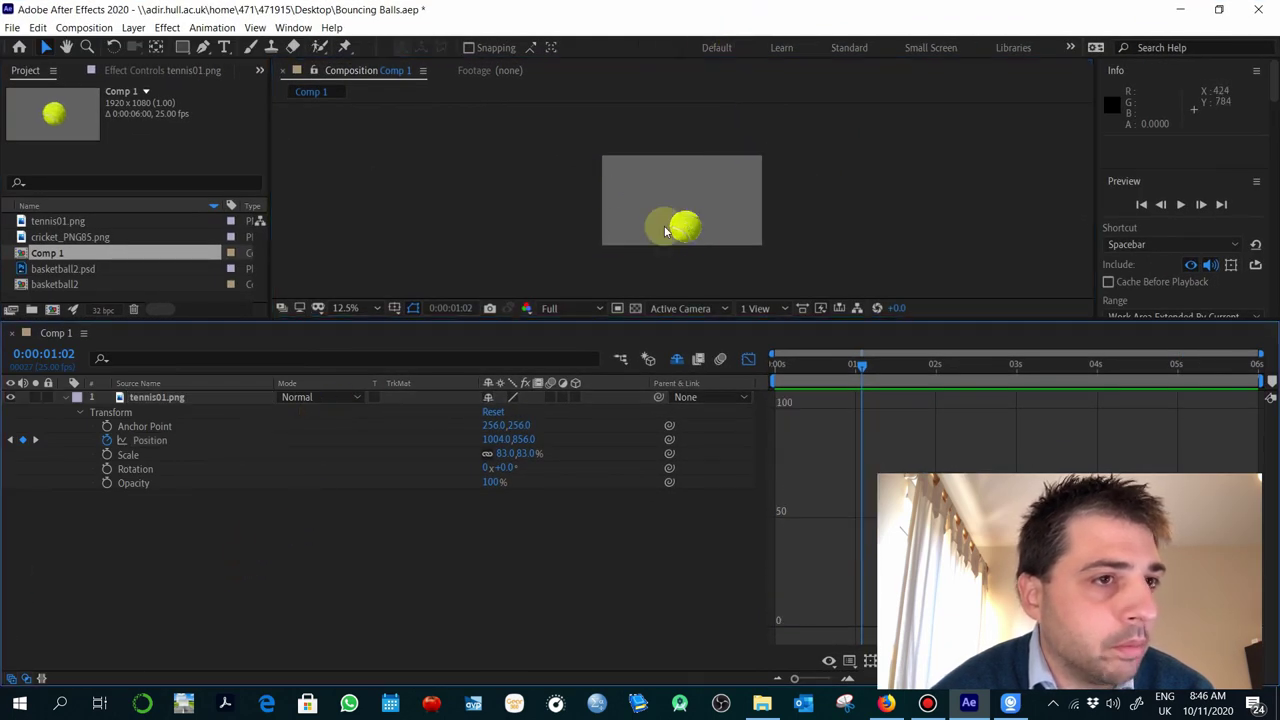
left_click(400, 460)
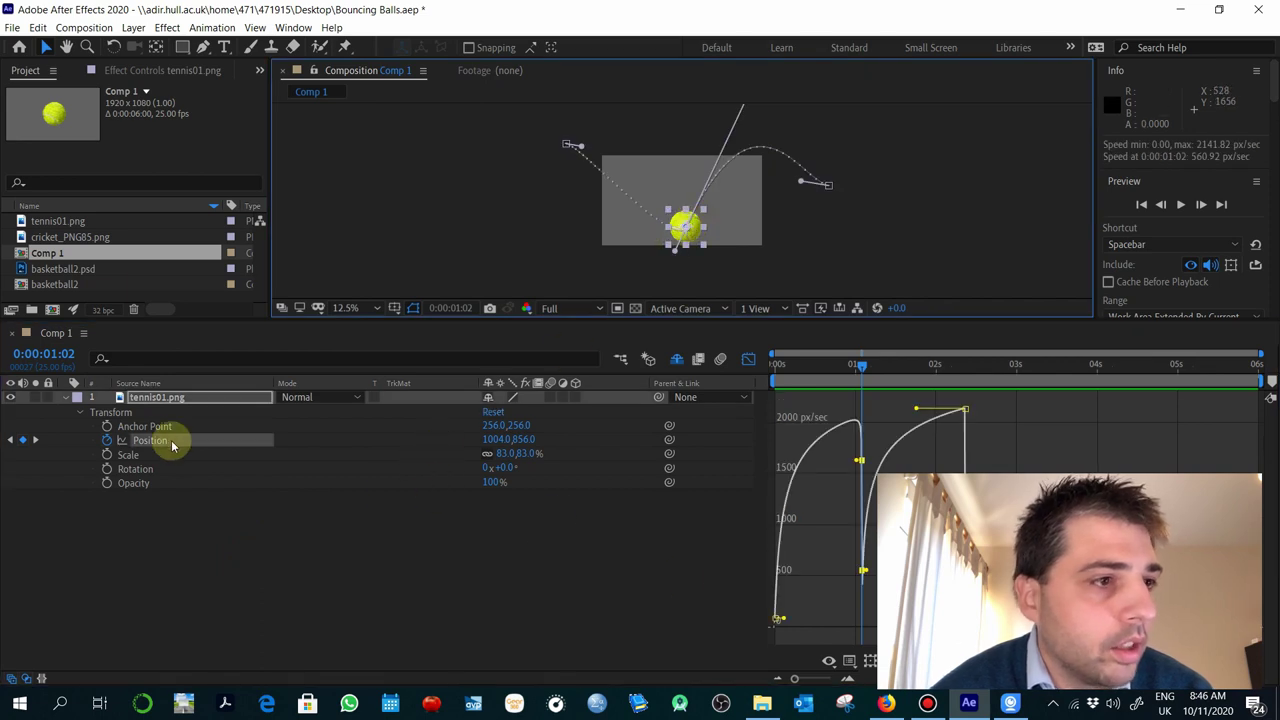
Leave the Graph Editor and drag the motion path's Bezier handles to sharpen the bounce.
left_click(160, 537)
left_click(749, 358)
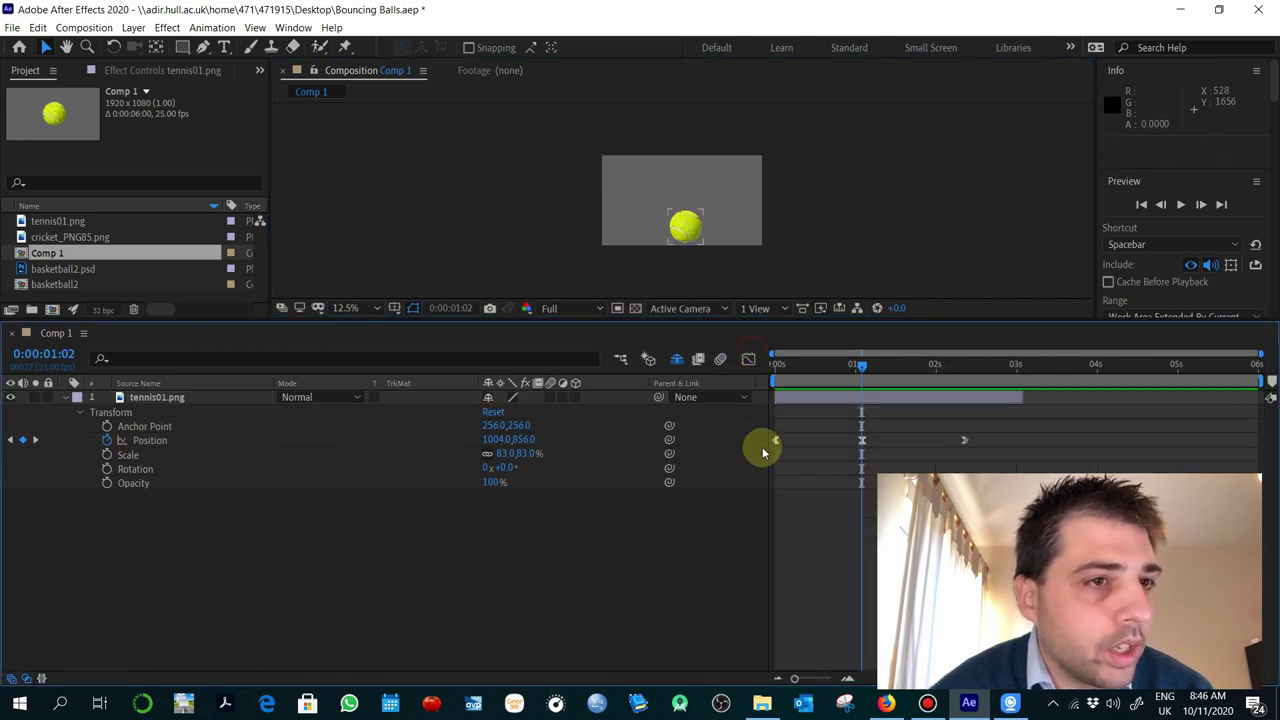
left_click(697, 229)
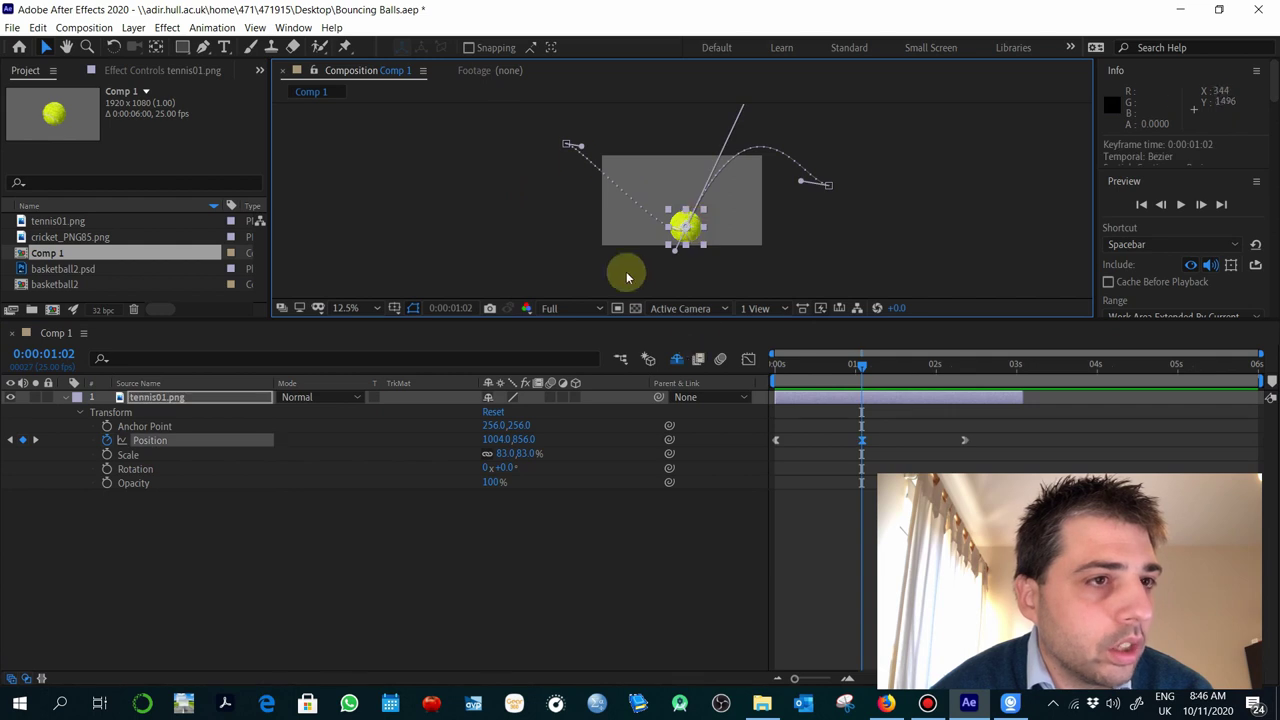
left_click_drag(588, 152, 644, 116)
left_click_drag(672, 255, 667, 273)
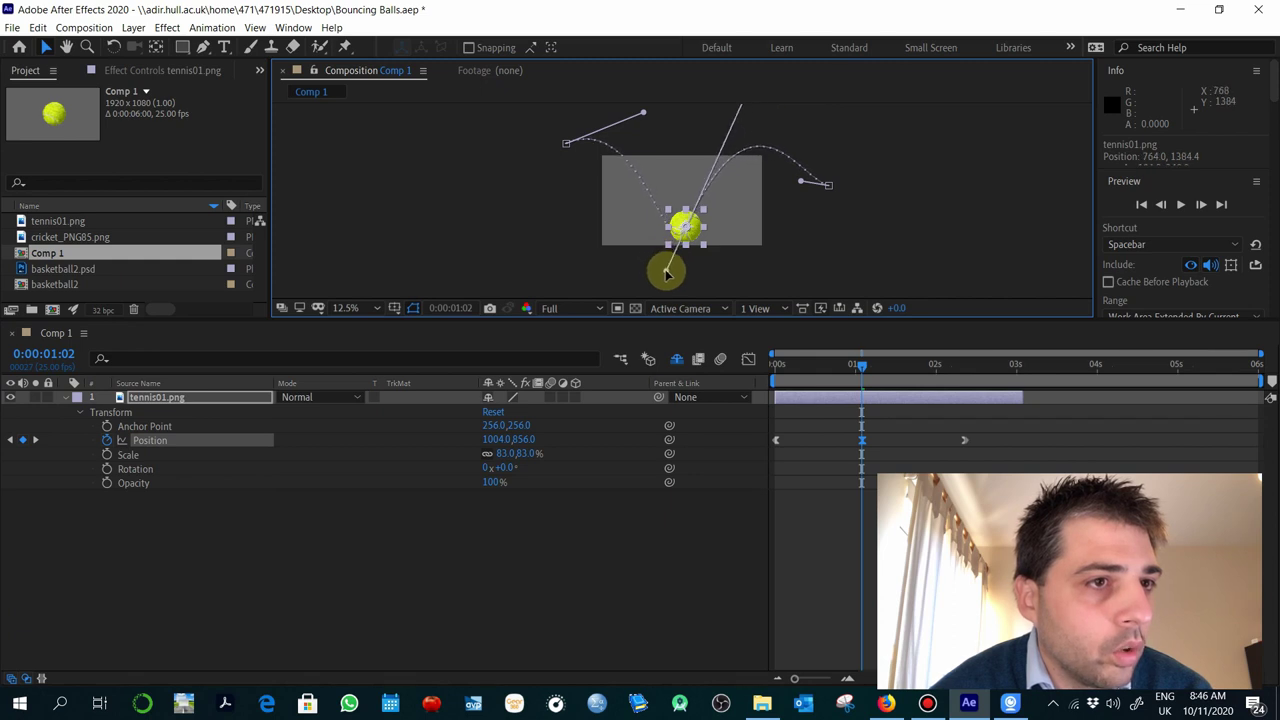
left_click_drag(837, 371, 667, 393)
key("space")
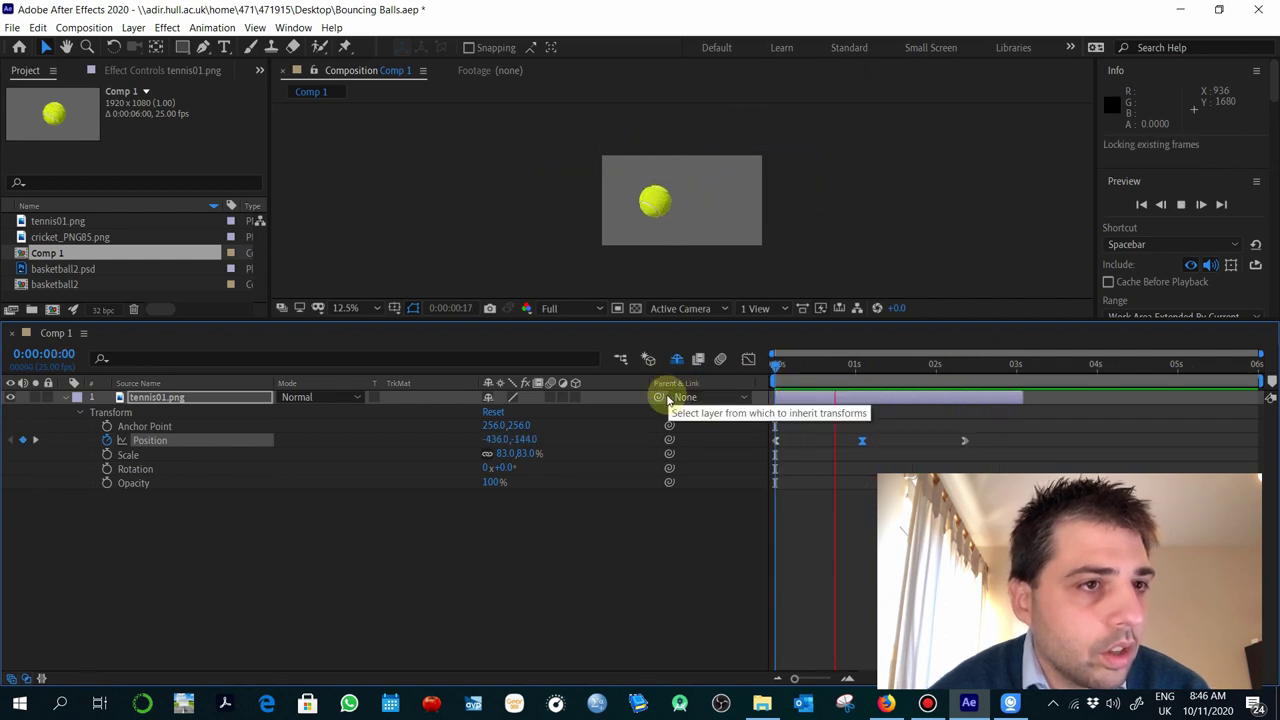
key("space")
left_click_drag(794, 409, 986, 423)
left_click_drag(910, 369, 841, 382)
key("space")
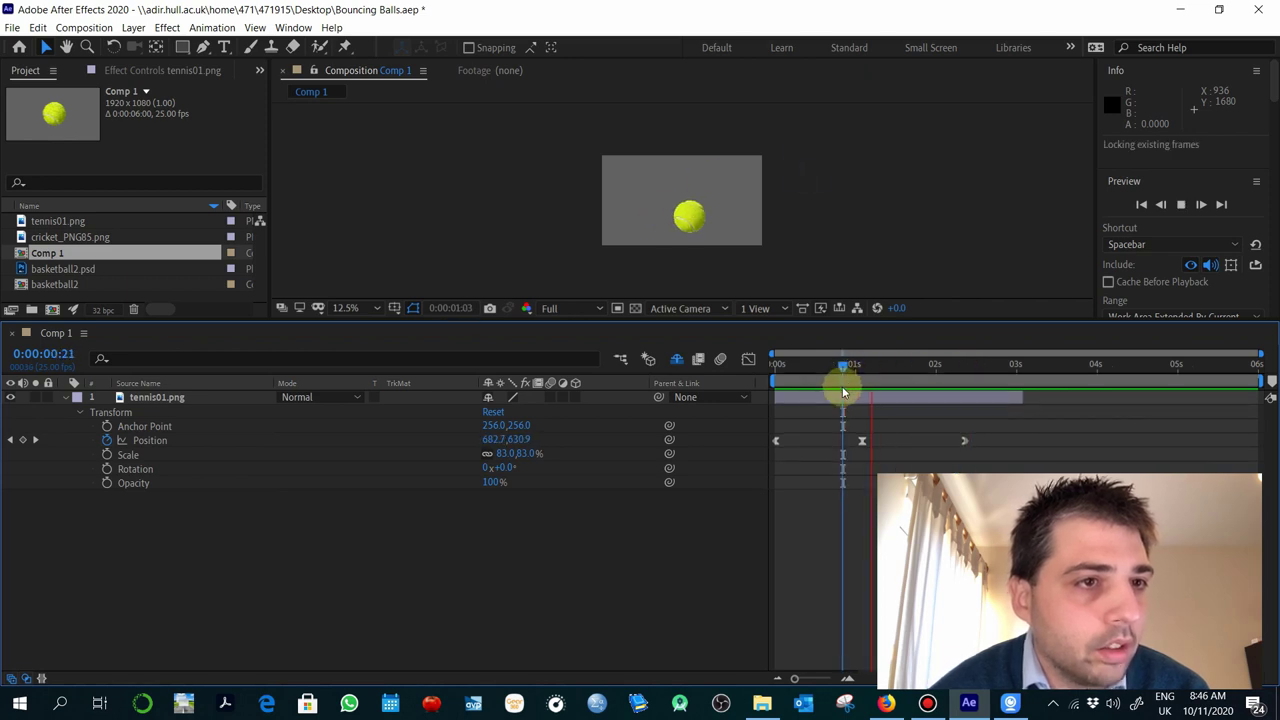
key("Home")
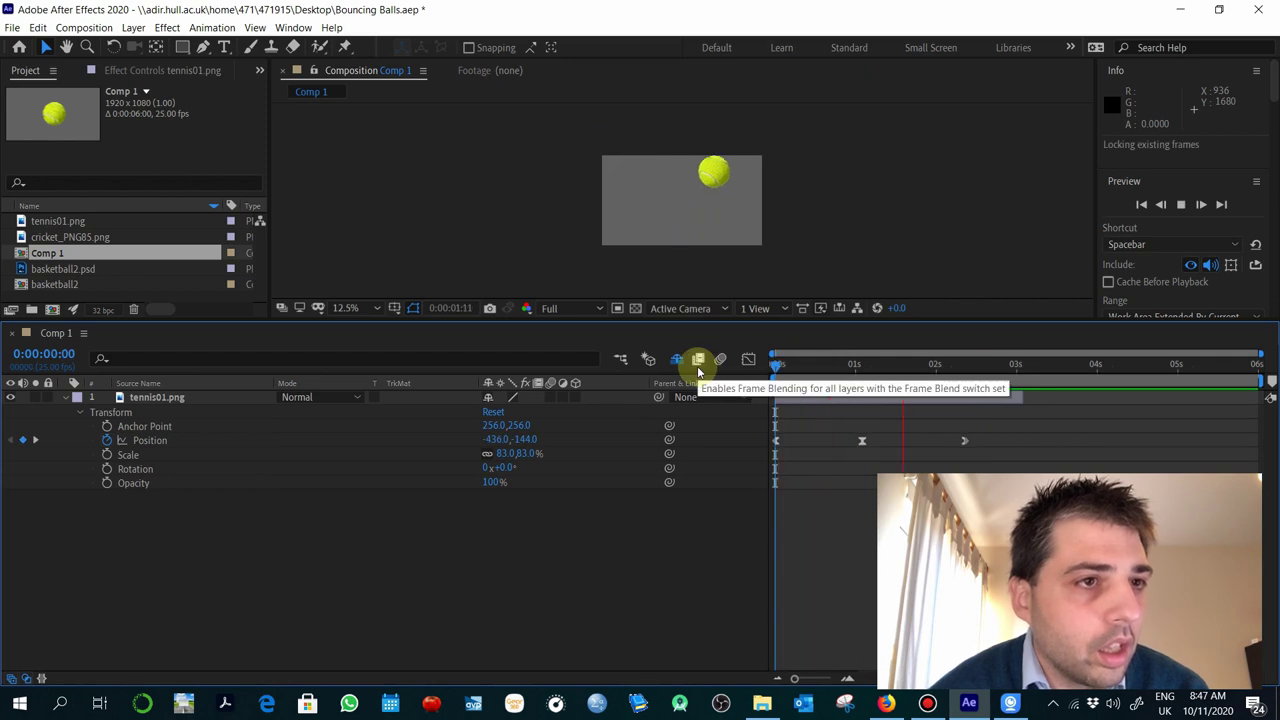
key("space")
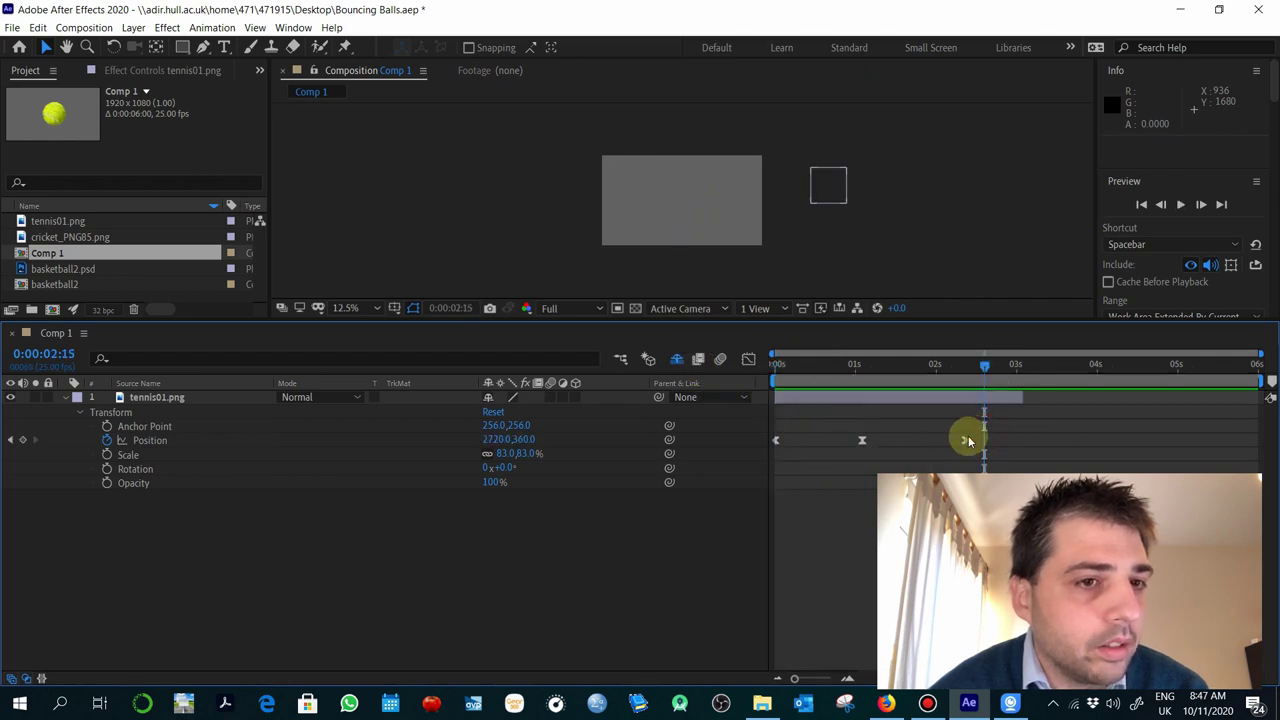
Shift the later Position keyframes earlier, to about 0:00:01:24, and preview the faster bounce.
left_click_drag(966, 440, 932, 440)
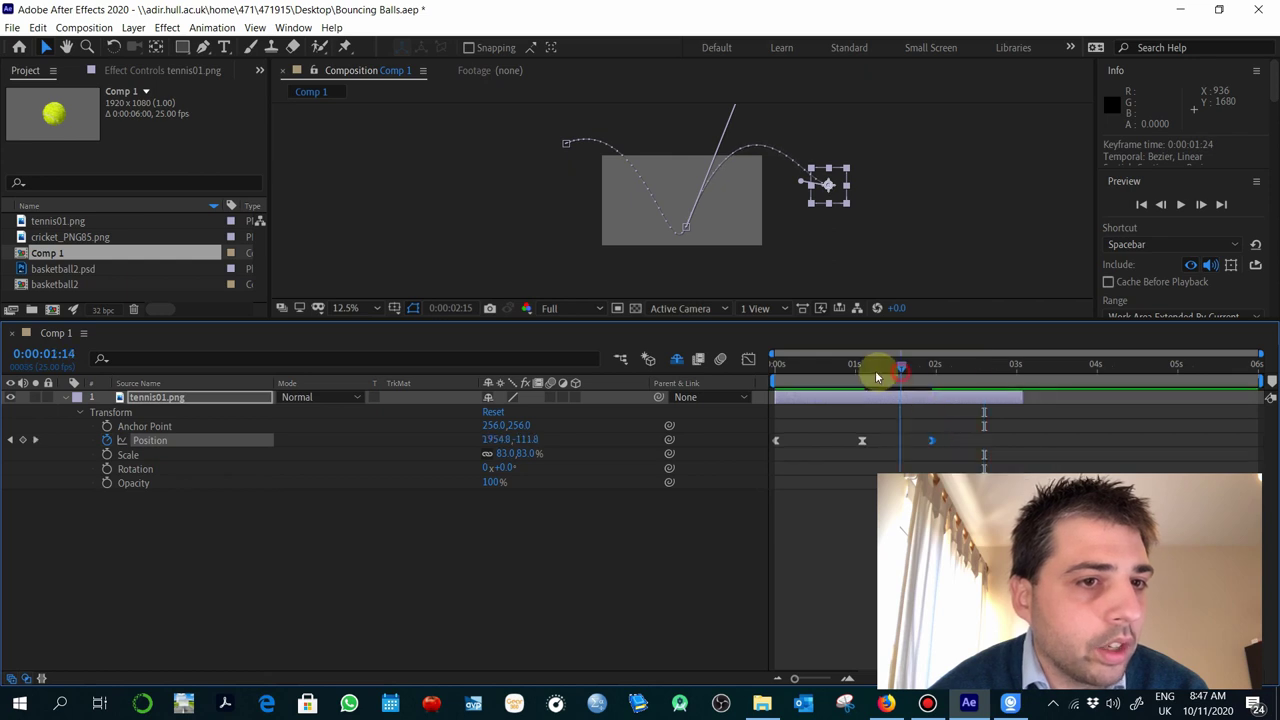
key("space")
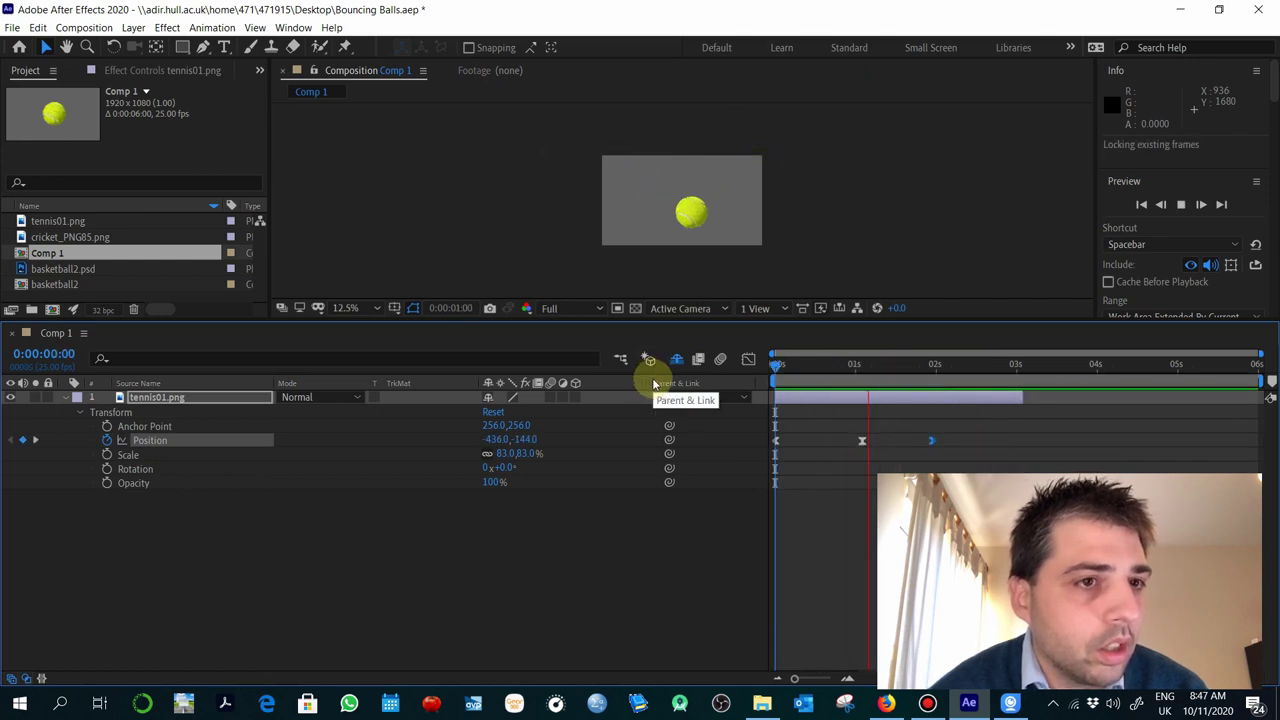
key("space")
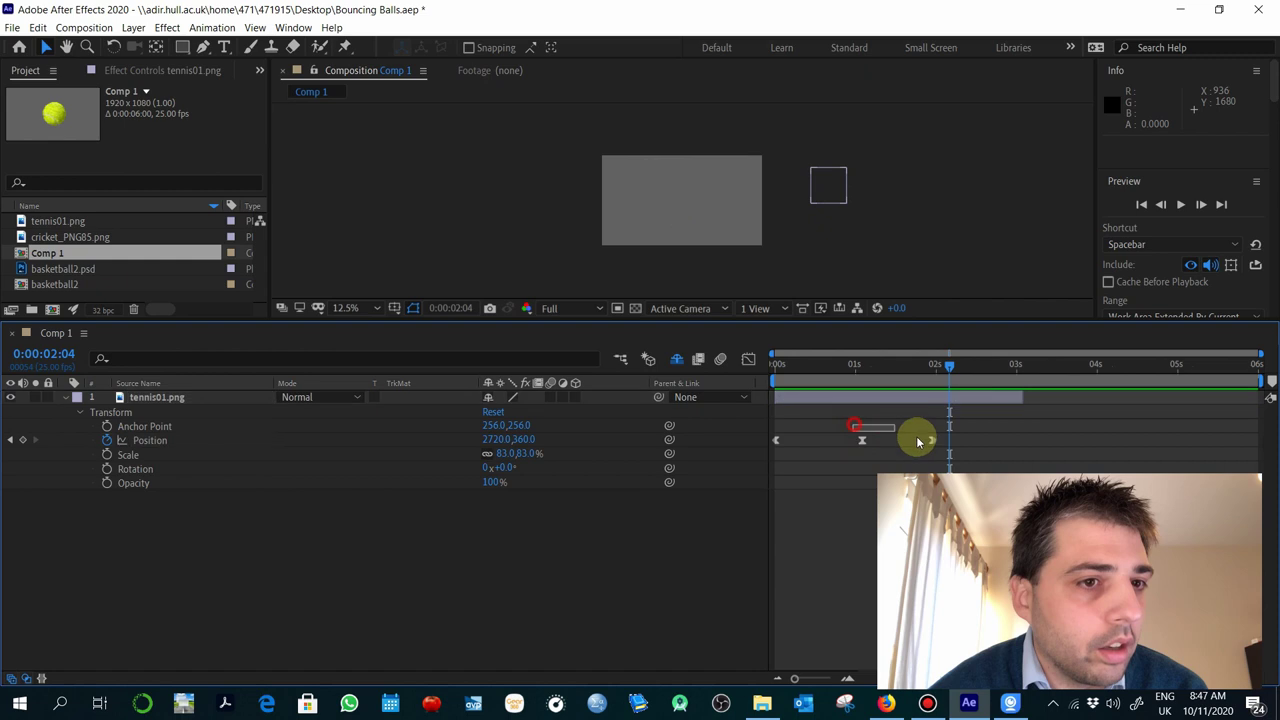
left_click_drag(926, 446, 908, 437)
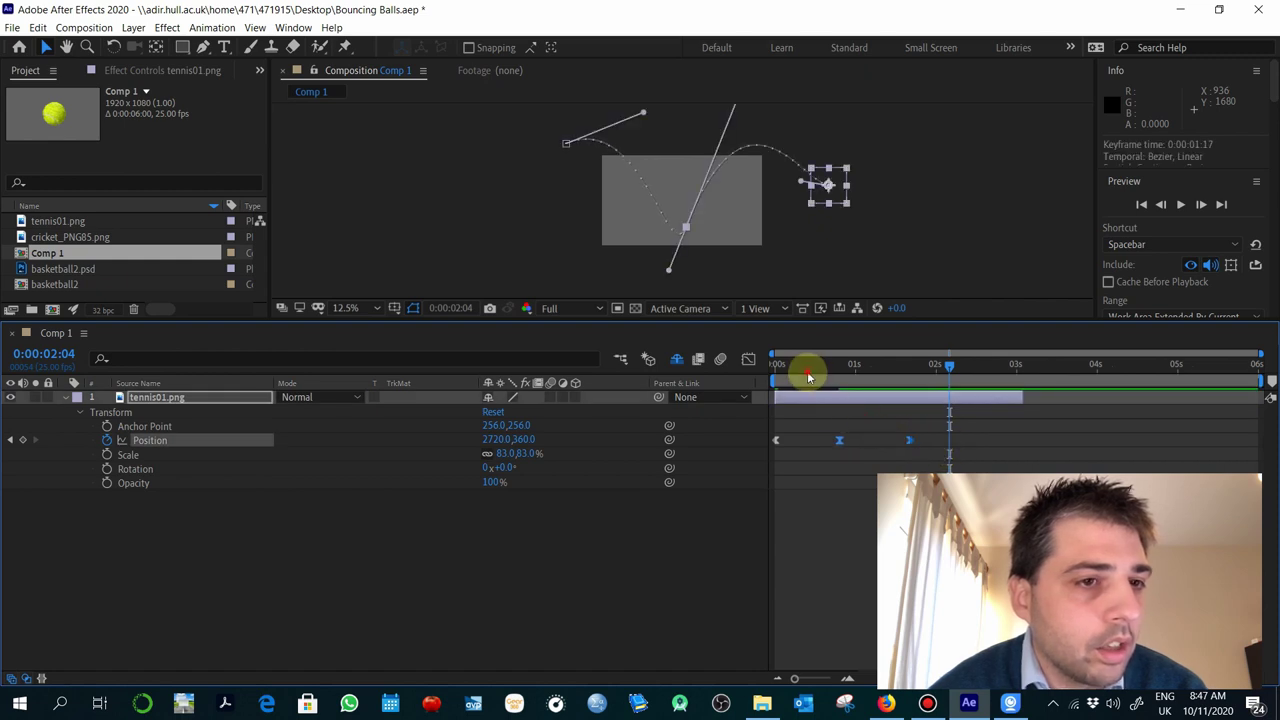
left_click_drag(808, 371, 722, 369)
key("space")
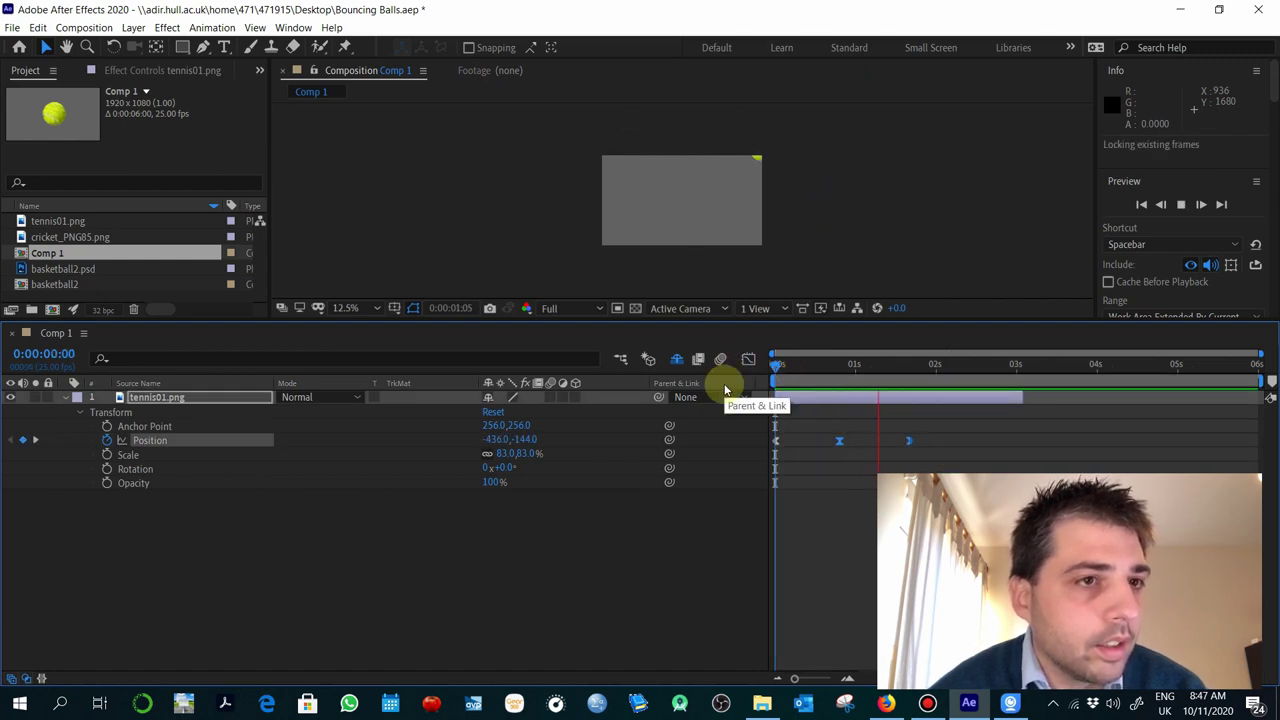
Replay the preview and trim tennis01.png to a 0:00:01:21 duration.
left_click_drag(830, 365, 694, 366)
key("space")
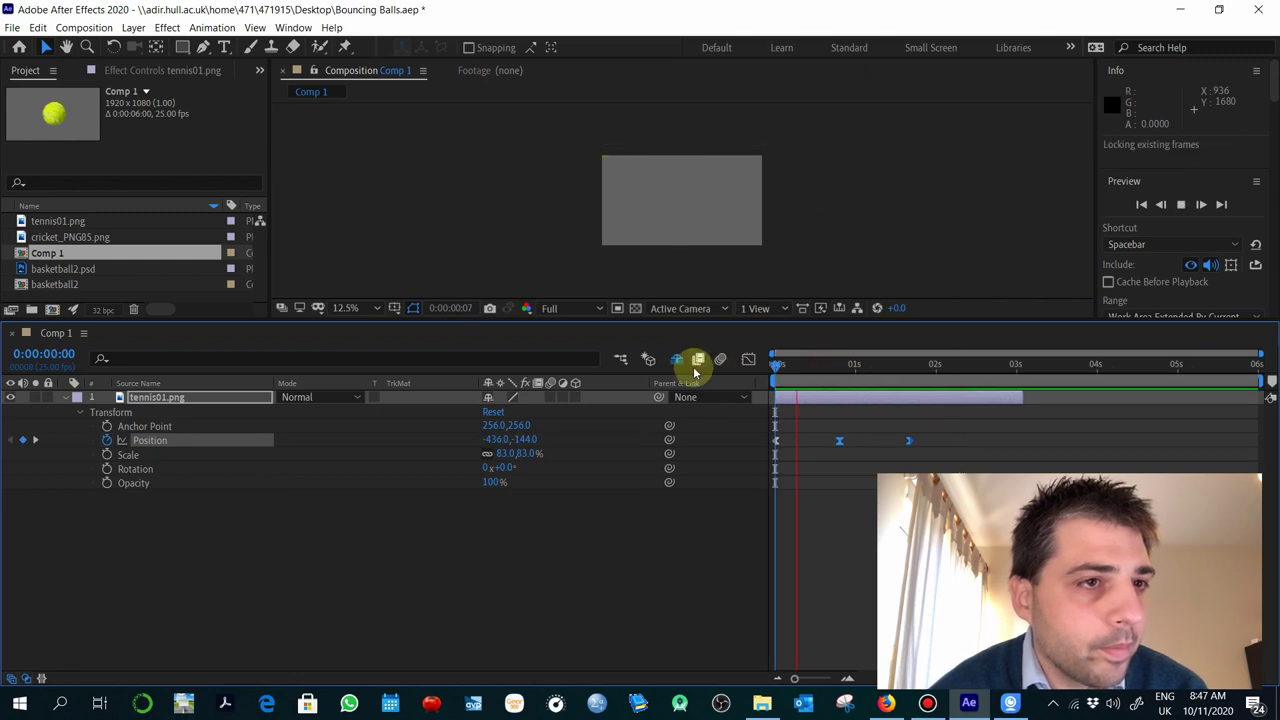
key("space")
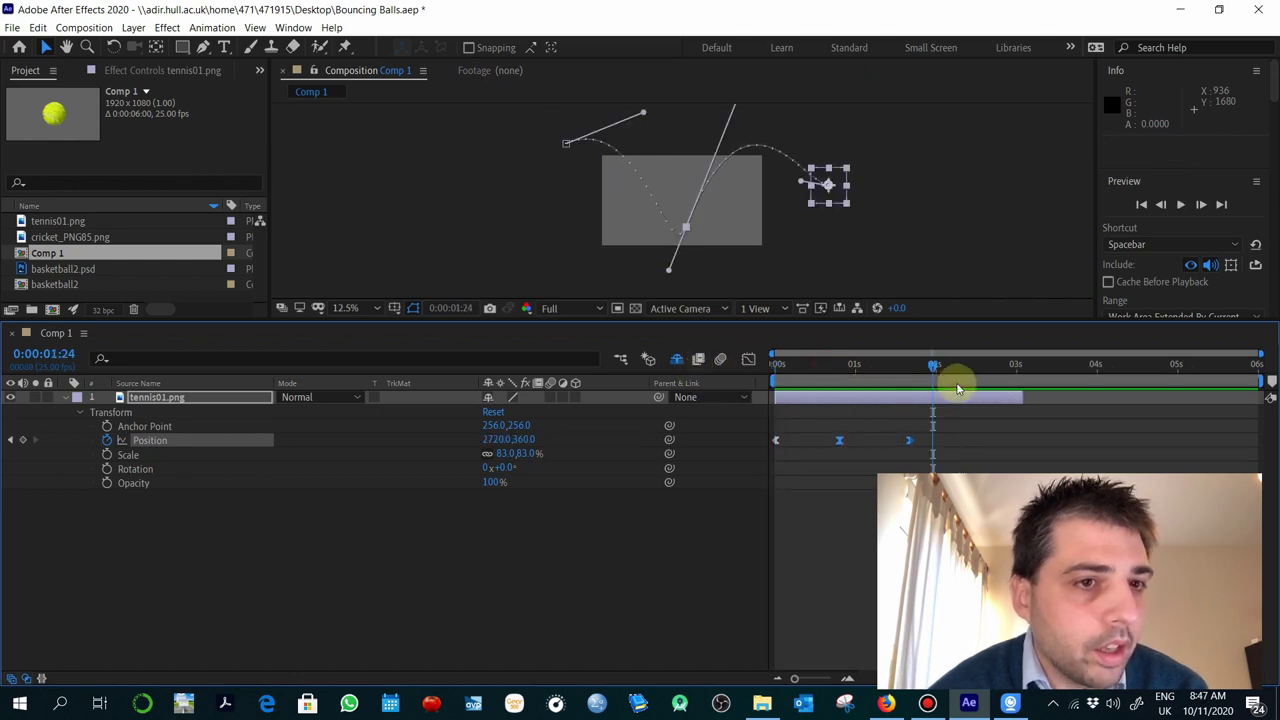
left_click_drag(1022, 394, 773, 386)
left_click(924, 371)
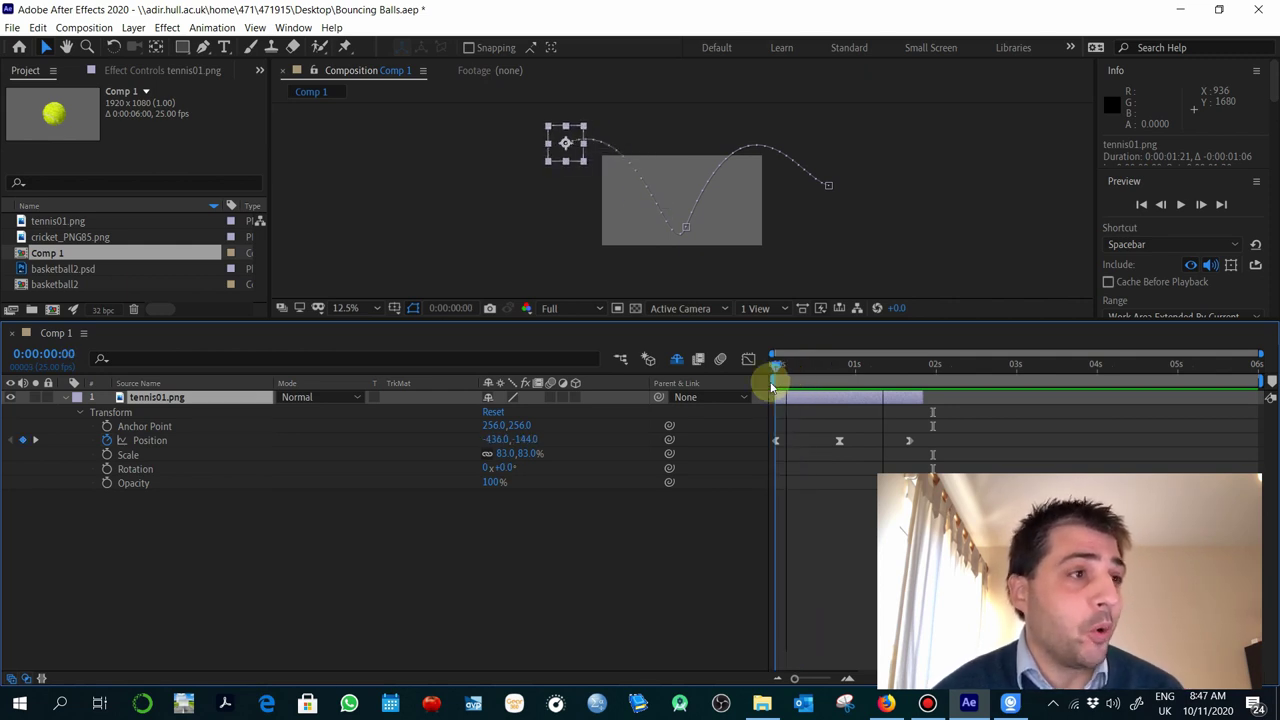
Preview the bounce, then scrub to the touchdown frame 0:00:00:18 (Position 841.8,890.9).
key("space")
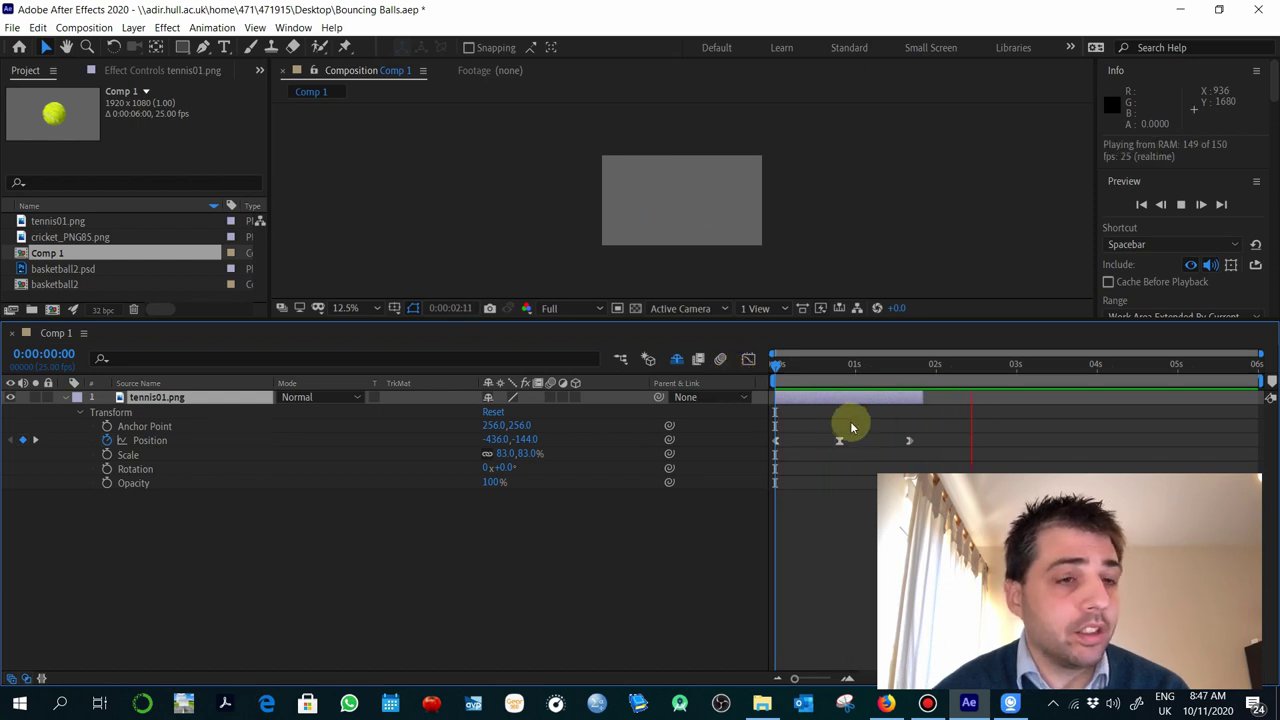
key("space")
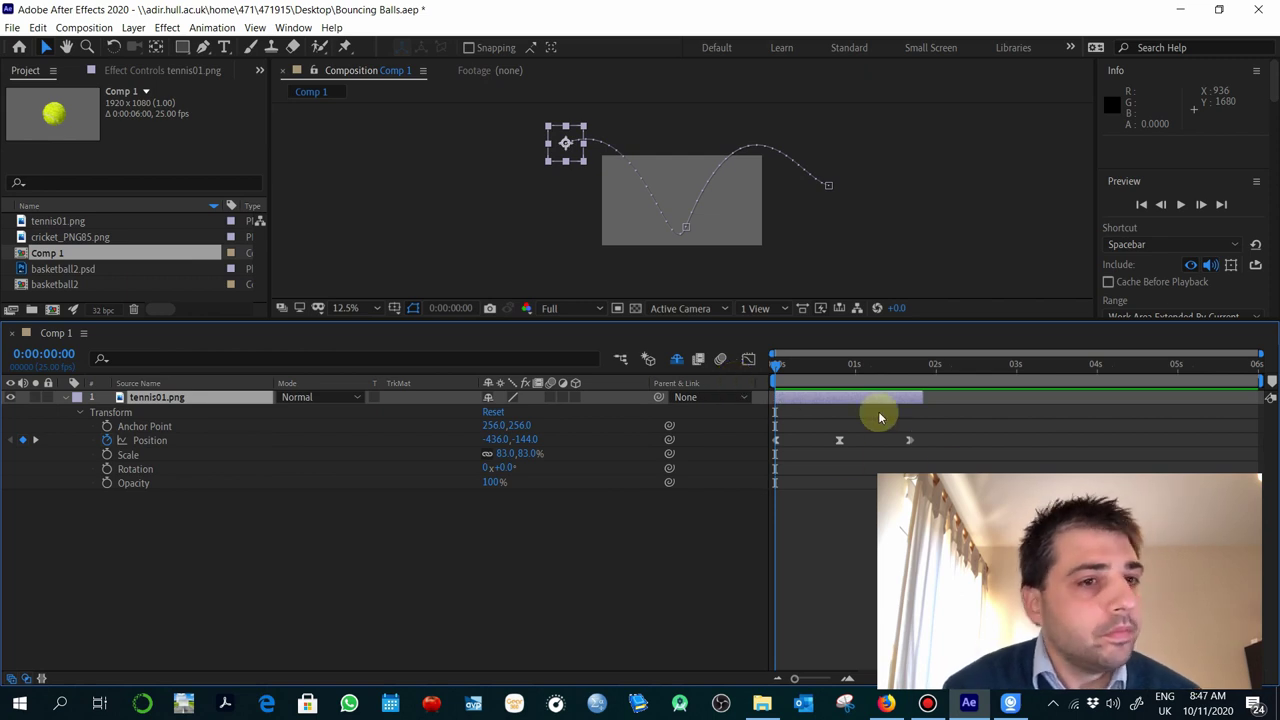
left_click_drag(769, 380, 836, 378)
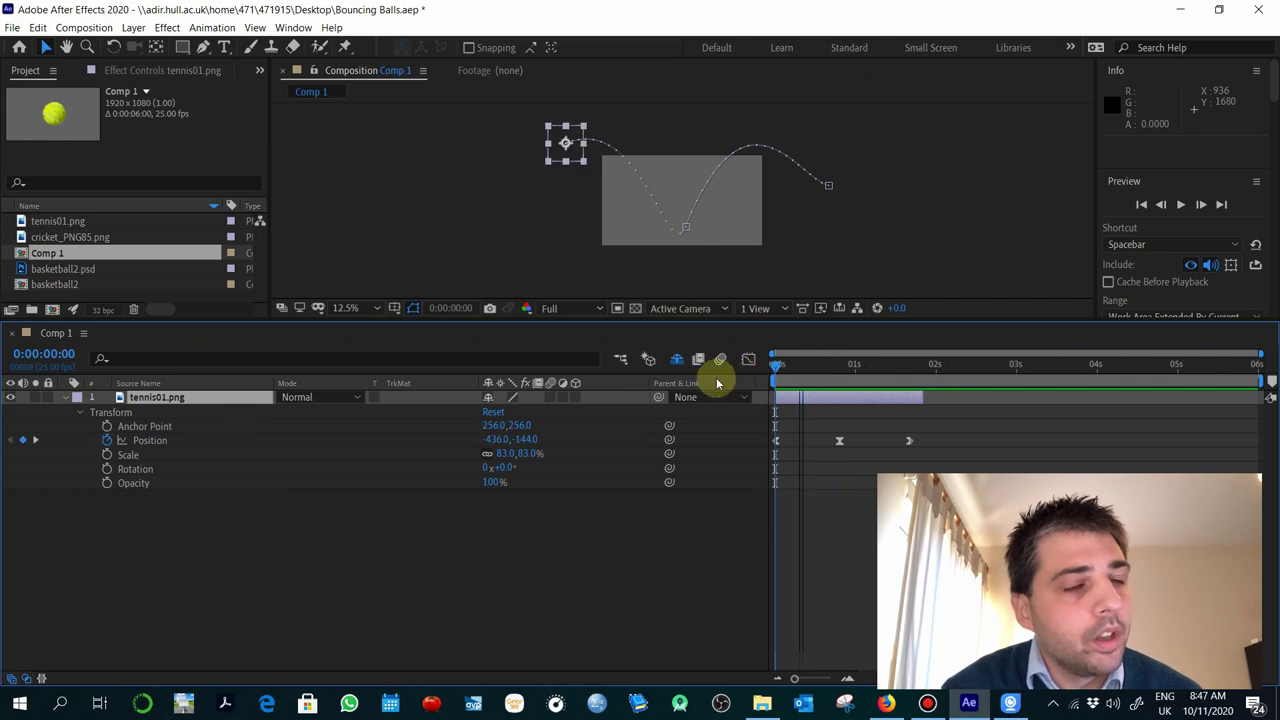
left_click_drag(777, 370, 831, 379)
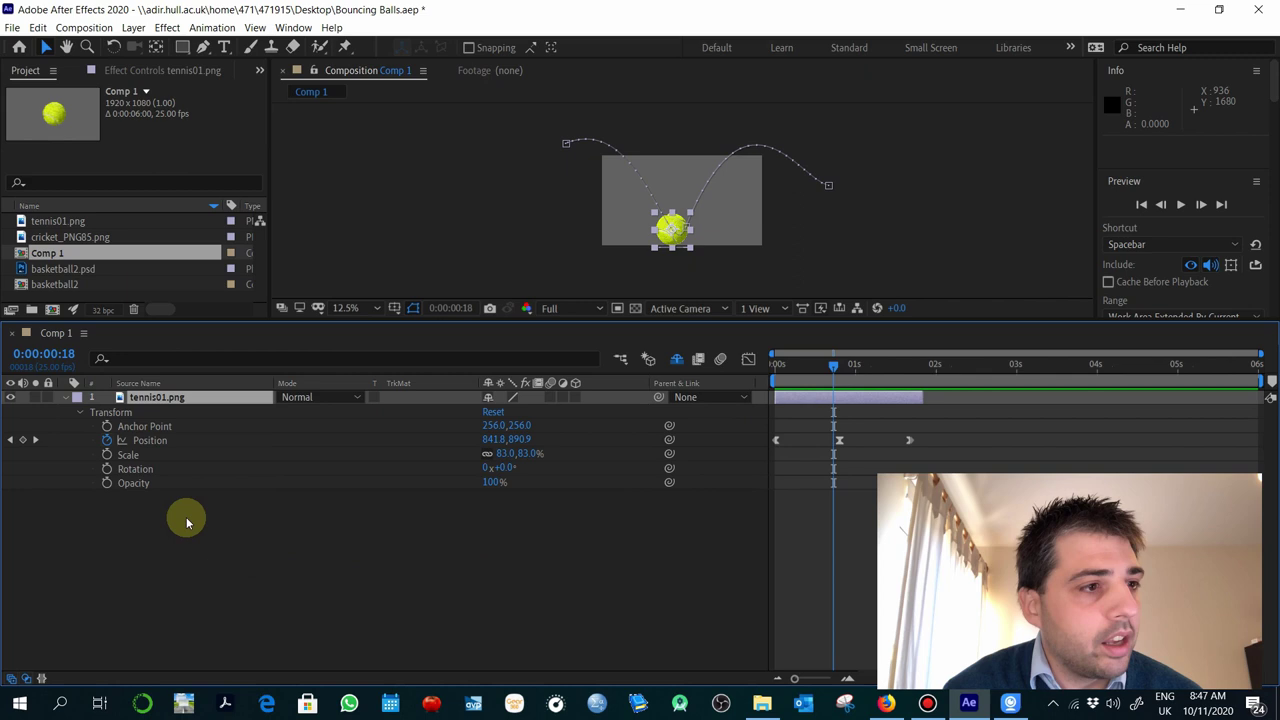
Keyframe unlinked Scale squashed to 65% height and align the Position keyframe at 0:00:00:18.
left_click(107, 455)
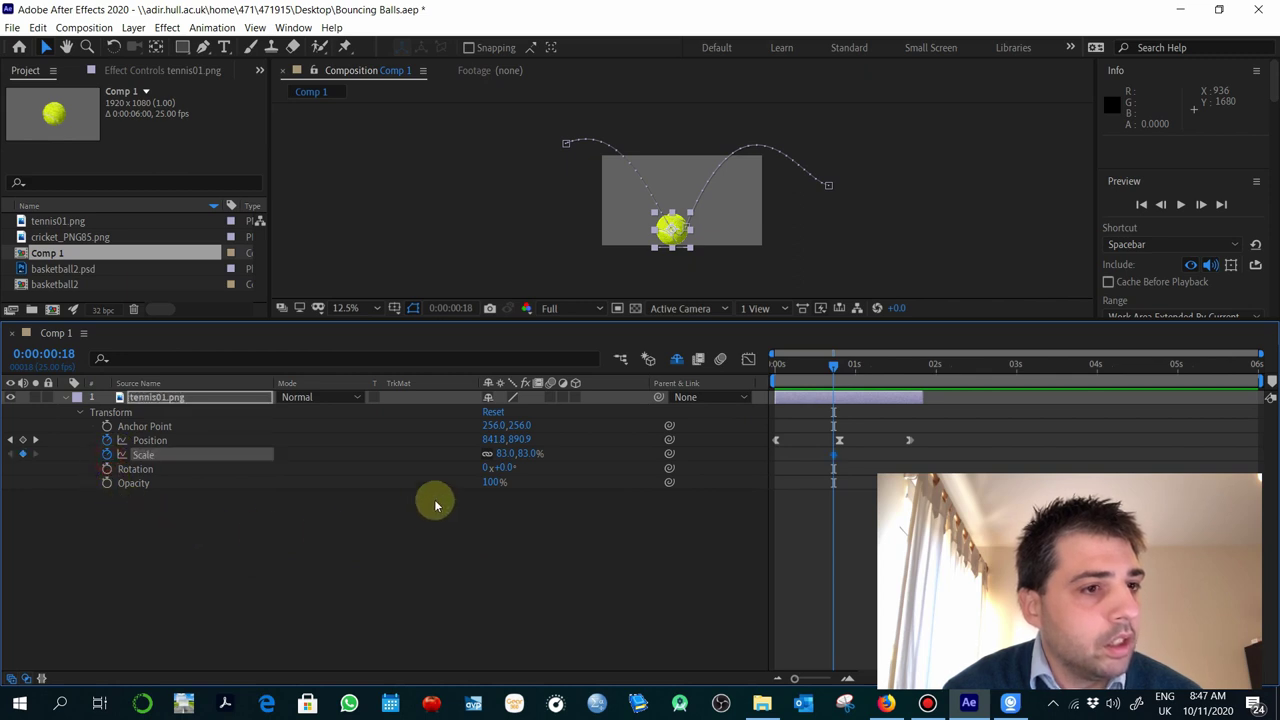
left_click(488, 456)
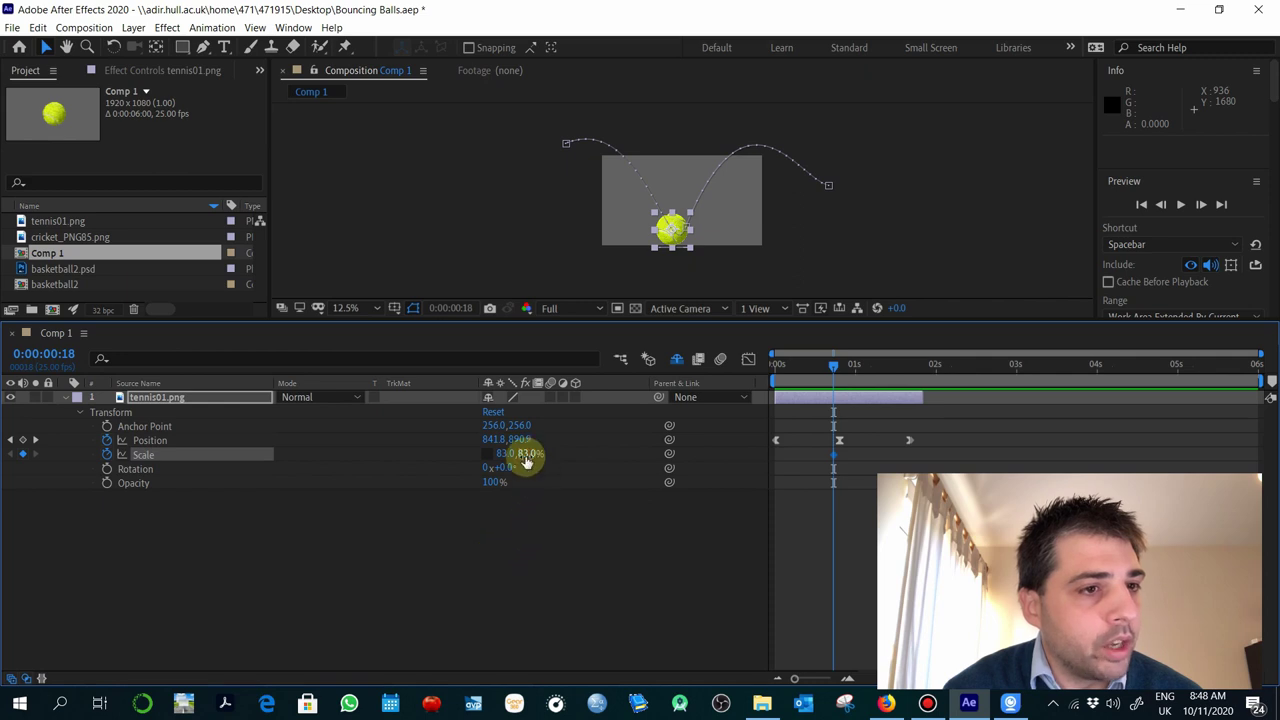
left_click_drag(520, 454, 516, 454)
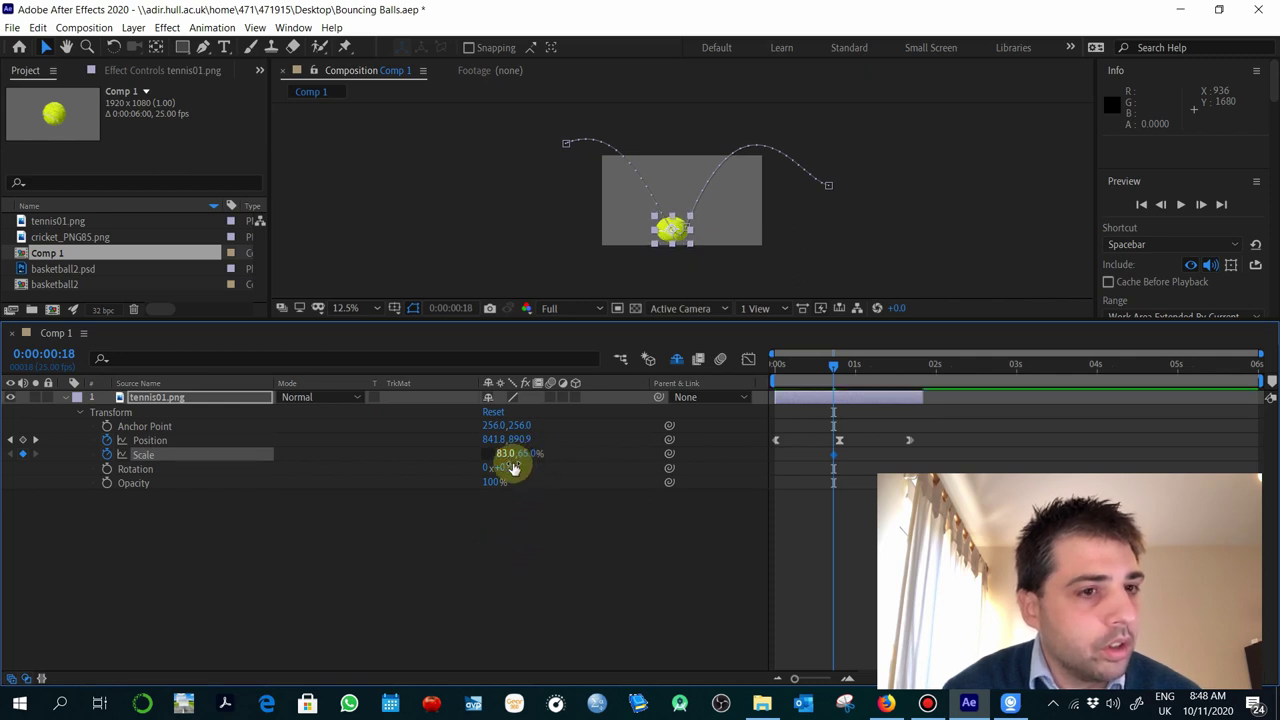
left_click_drag(839, 448, 835, 448)
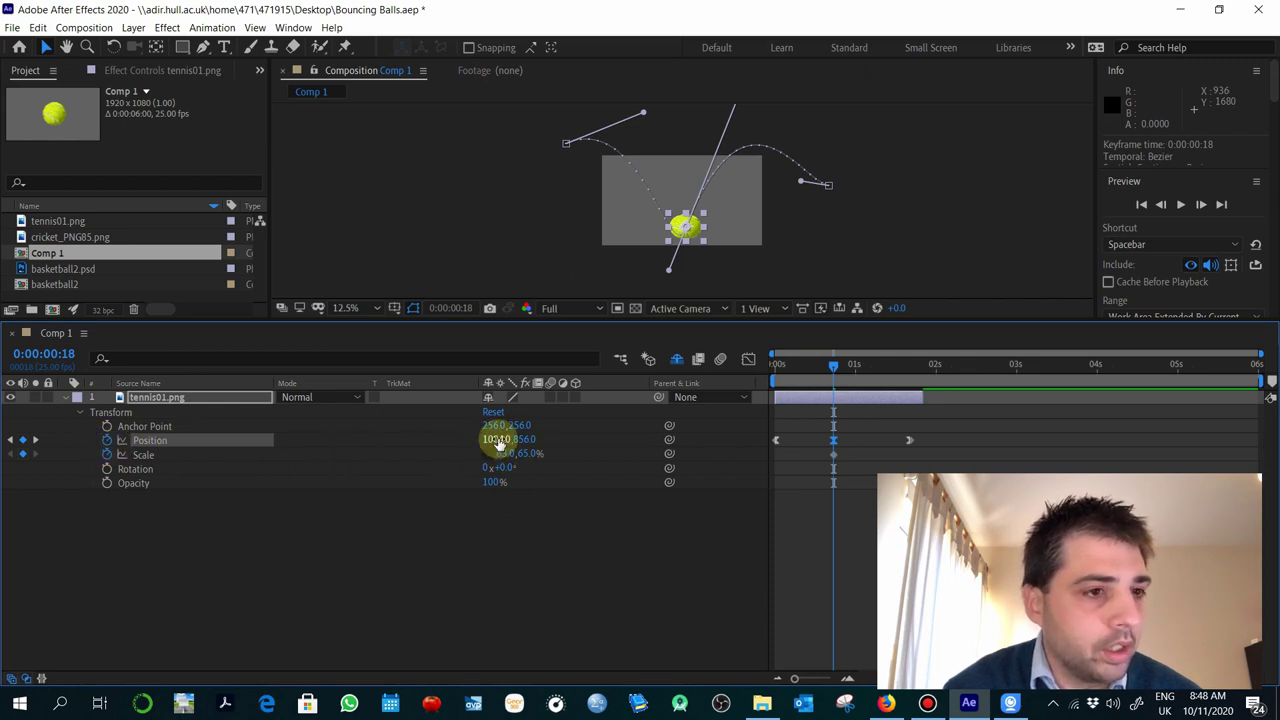
left_click_drag(503, 434, 676, 432)
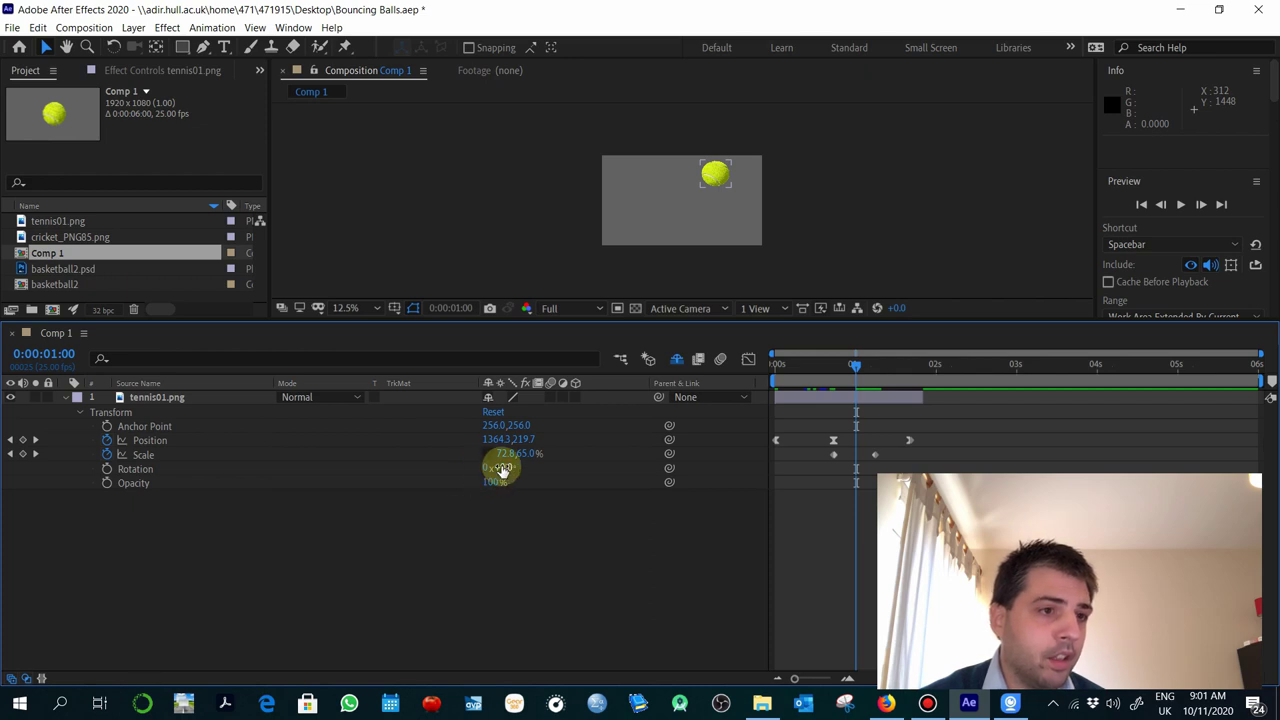
Add a third Scale keyframe, end the work area near 2 seconds, and preview the squash.
mouse_move(503, 454)
left_mouse_down()
mouse_move(480, 451)
mouse_move(505, 453)
left_mouse_up()
left_click_drag(1259, 379, 898, 372)
key("space")
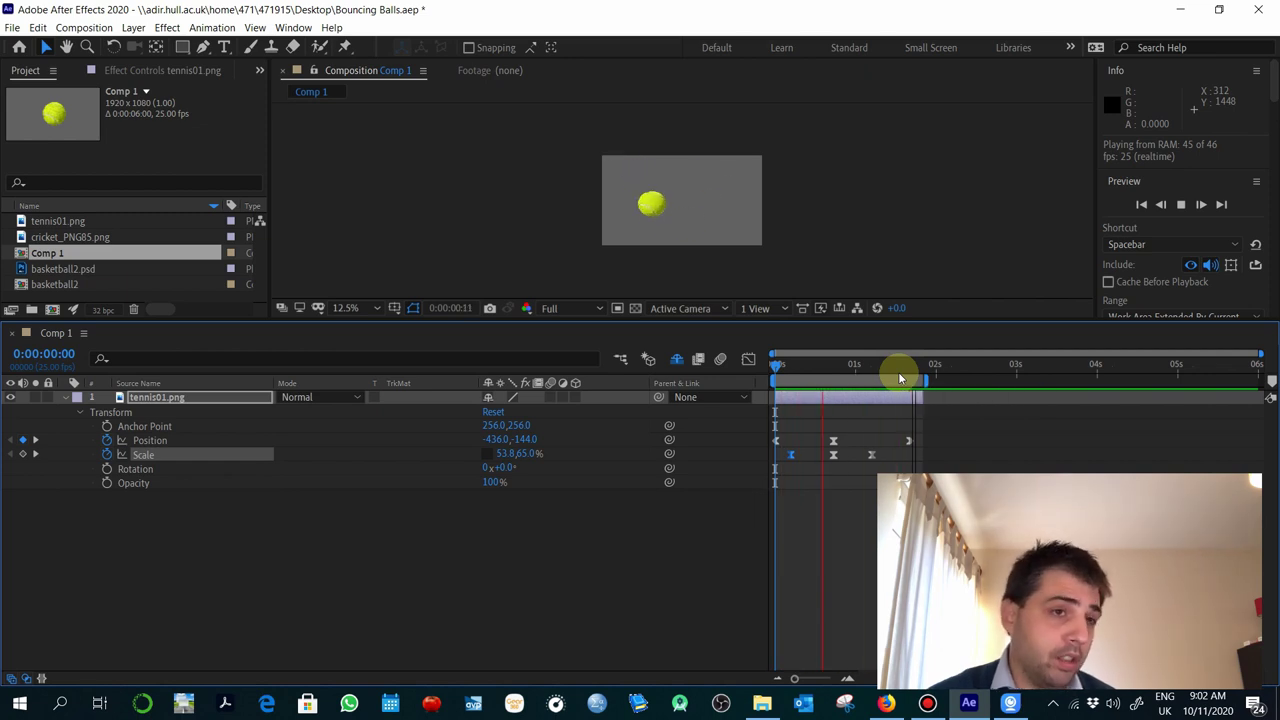
key("space")
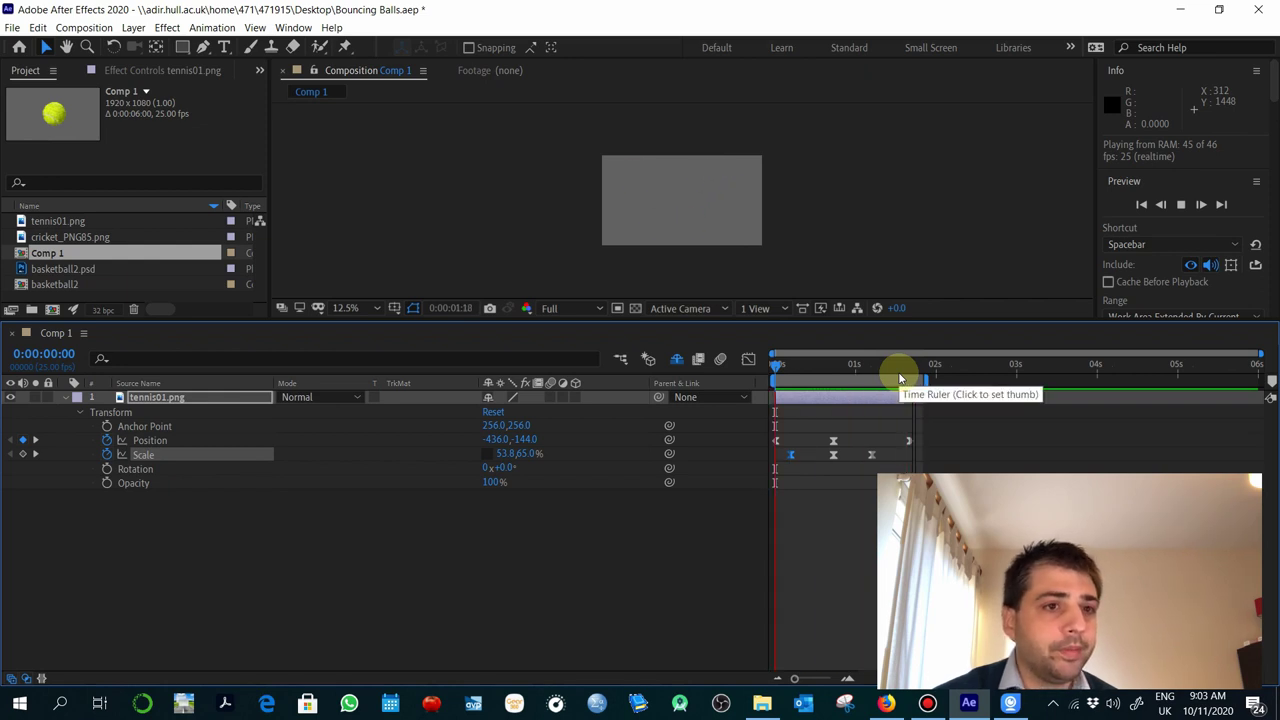
Turn on layer and composition motion blur, preview it, and unhide the cricket and basketball layers.
left_click(615, 545)
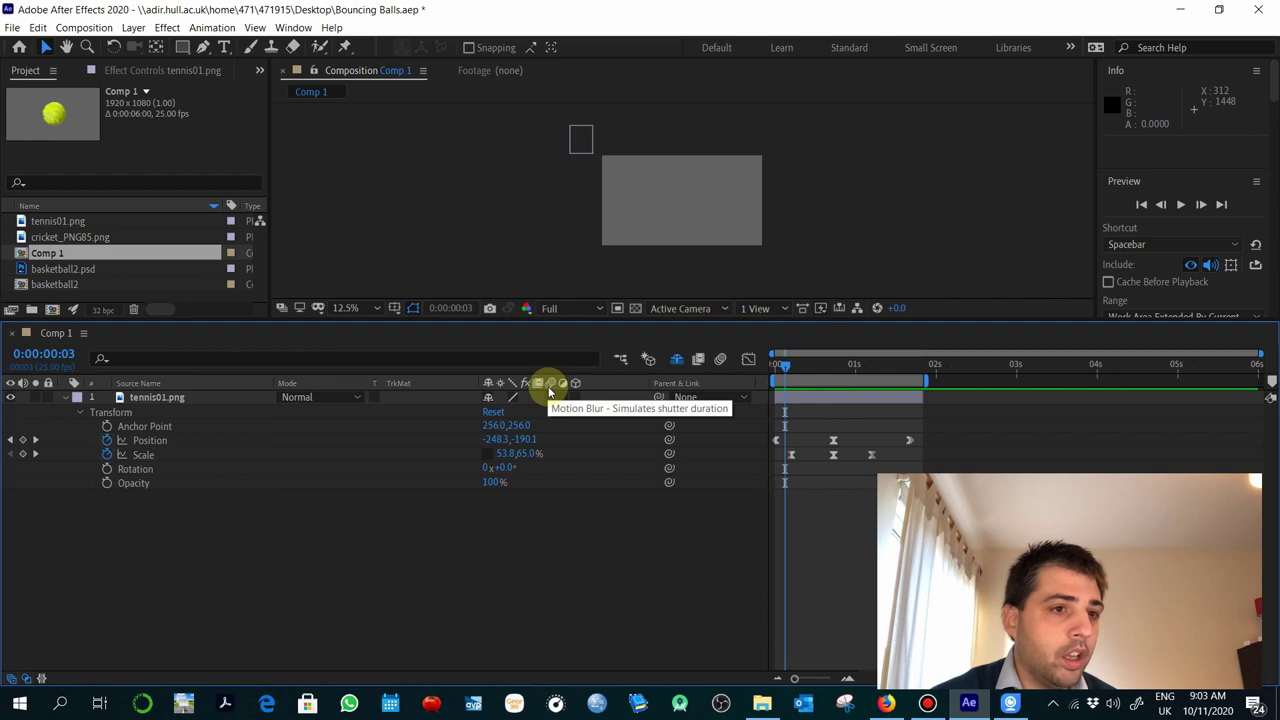
left_click(550, 397)
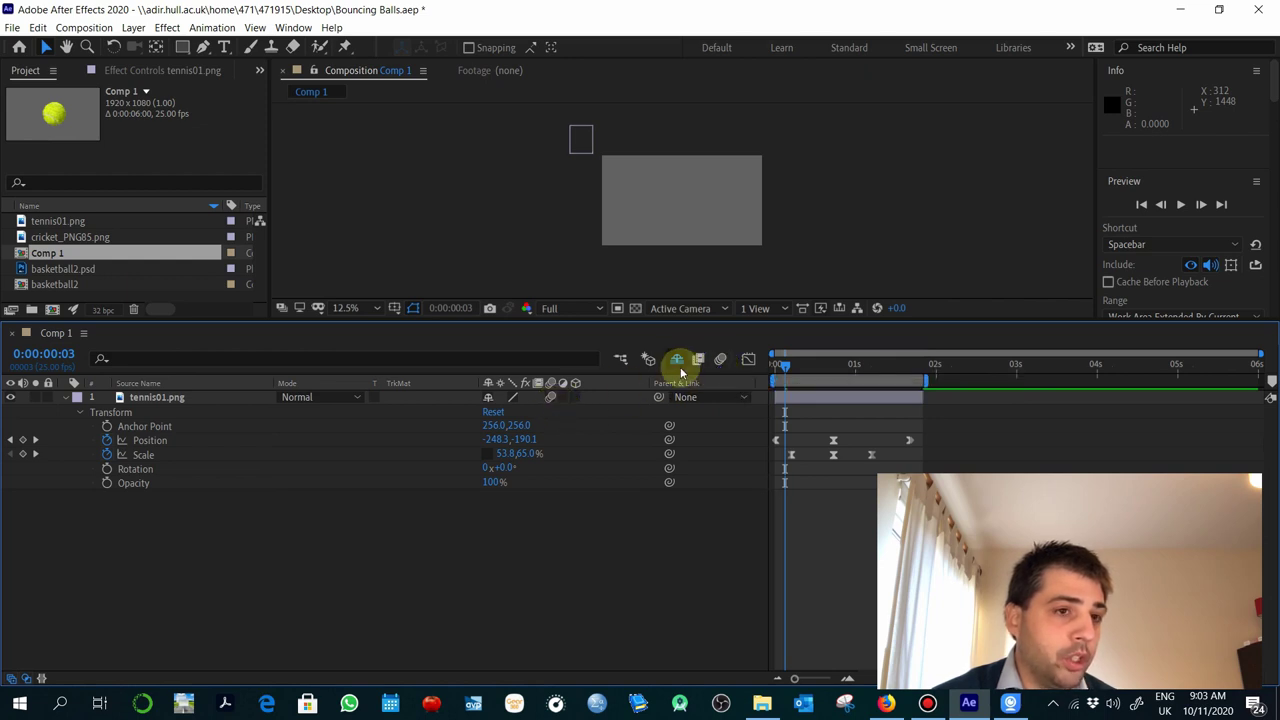
left_click(720, 358)
key("space")
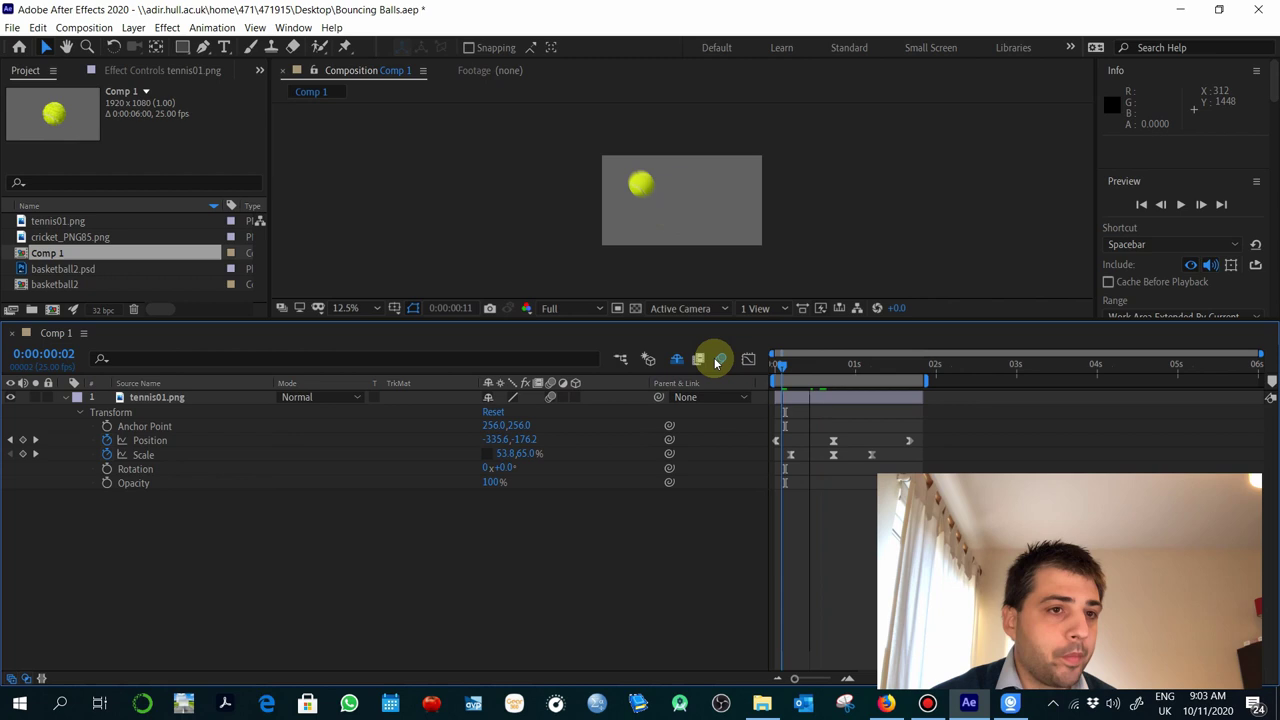
left_click(677, 360)
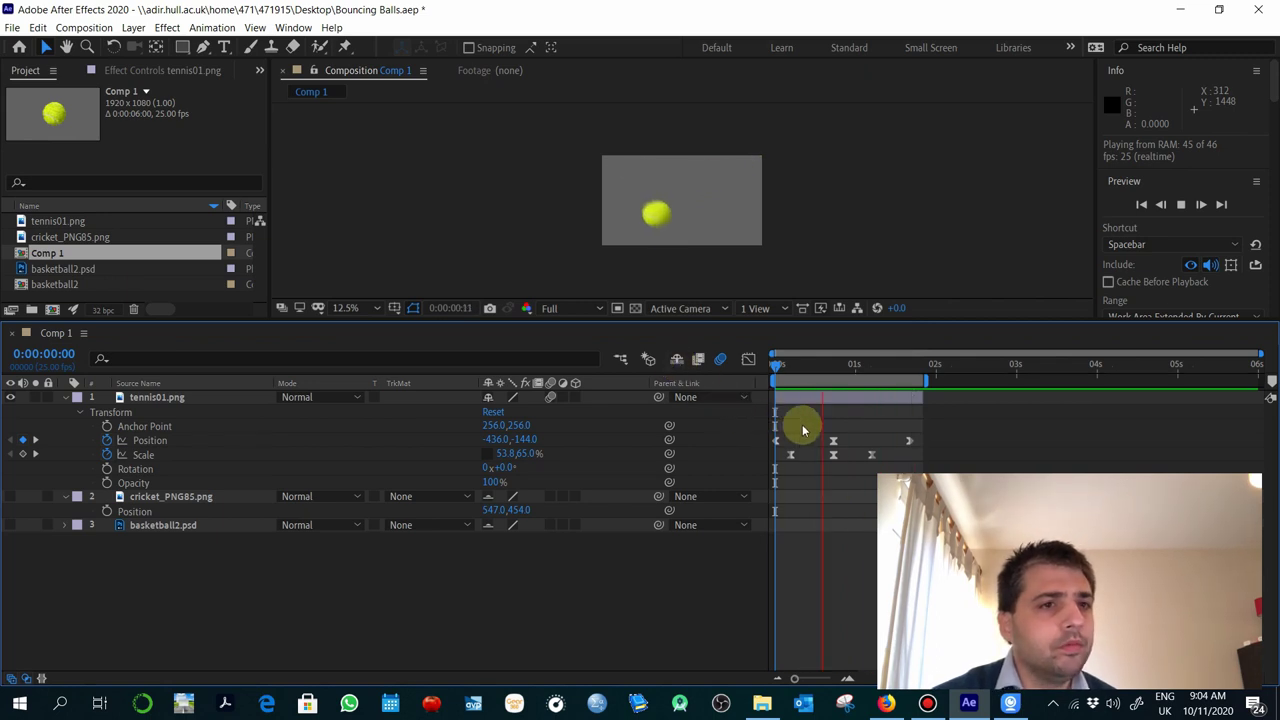
Stop playback and park the playhead at 0:00:00:05, the first Scale keyframe.
left_click(787, 368)
mouse_move(787, 368)
left_mouse_down()
mouse_move(877, 366)
mouse_move(789, 366)
left_mouse_up()
left_click_drag(787, 366, 791, 364)
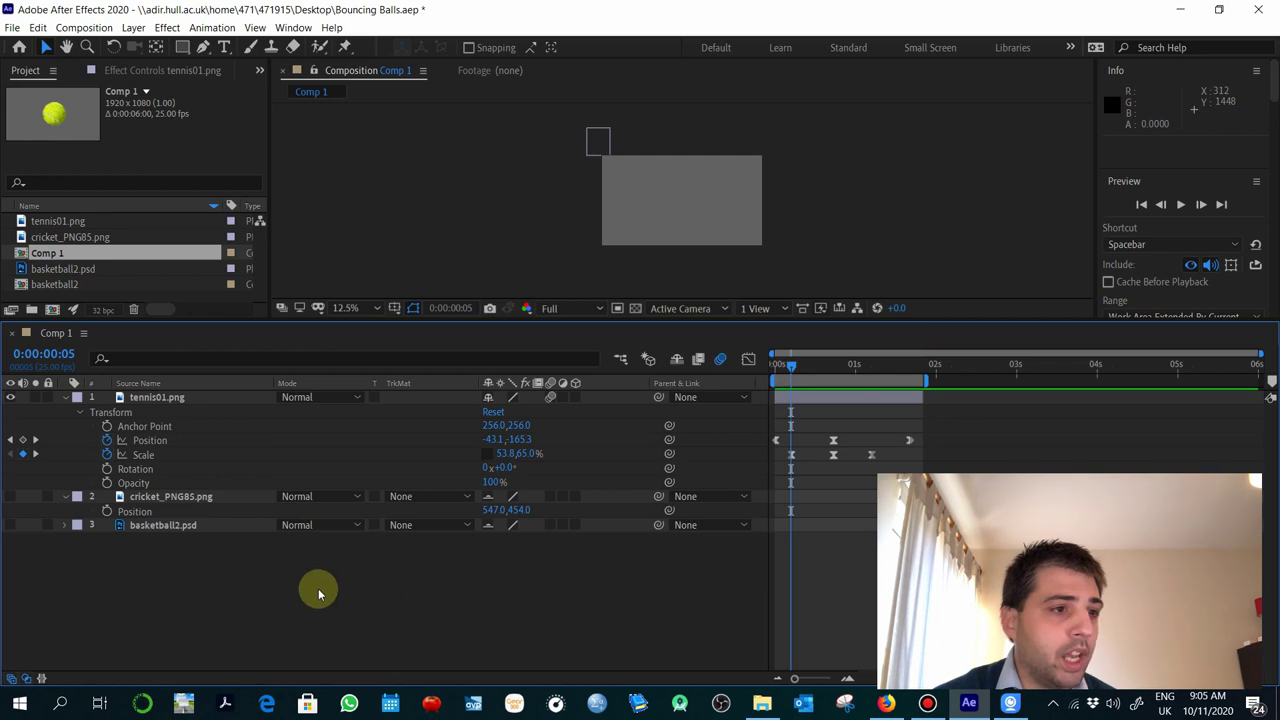
Keyframe Rotation at 0° on 0:00:00:05 and enter 3 revolutions at a later frame.
left_click(107, 469)
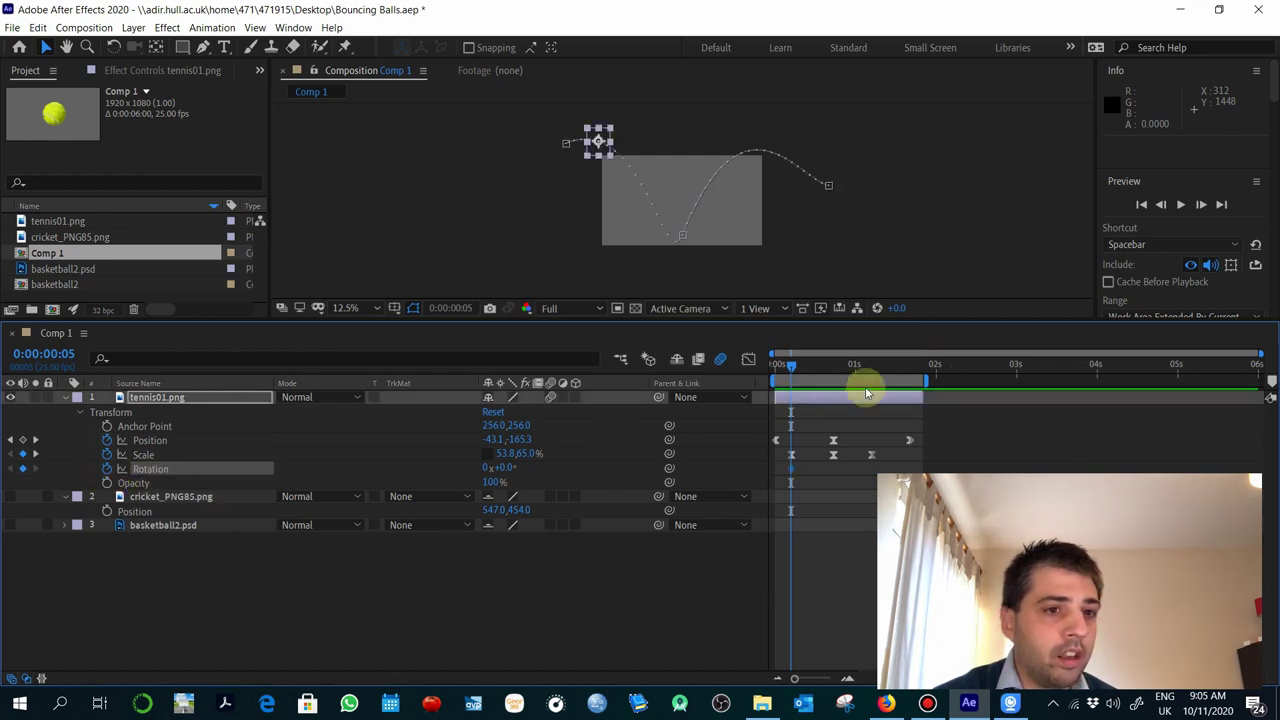
left_click_drag(886, 370, 907, 366)
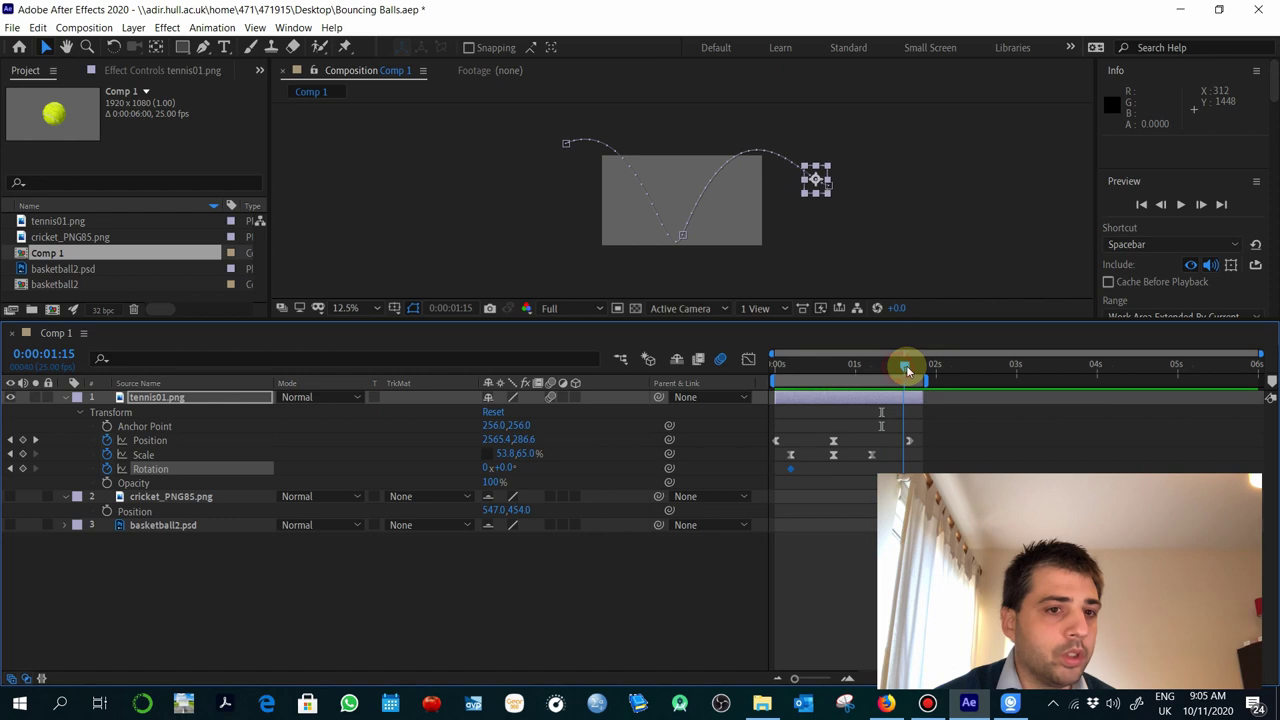
left_click(505, 468)
left_click(483, 470)
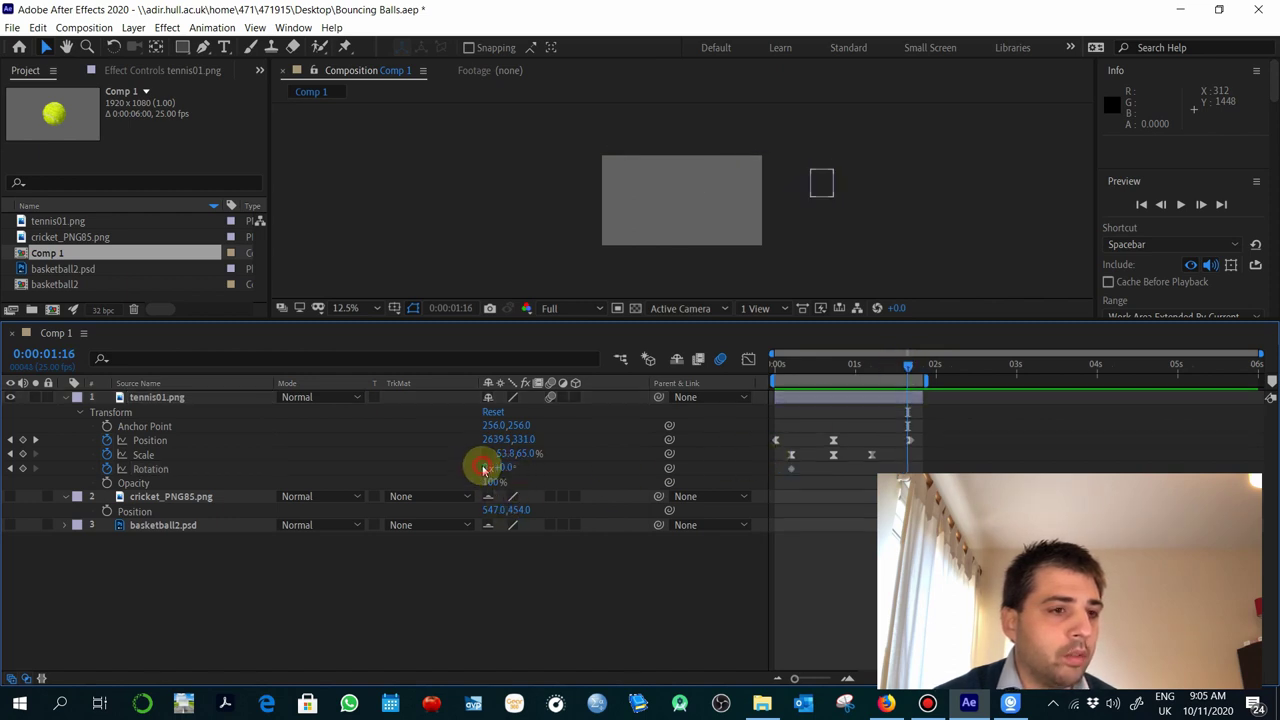
left_click(486, 469)
type("3")
key("Return")
Set 1 revolution at a second-arc frame and move that Rotation keyframe to 0:00:01:16.
left_click_drag(788, 369, 869, 363)
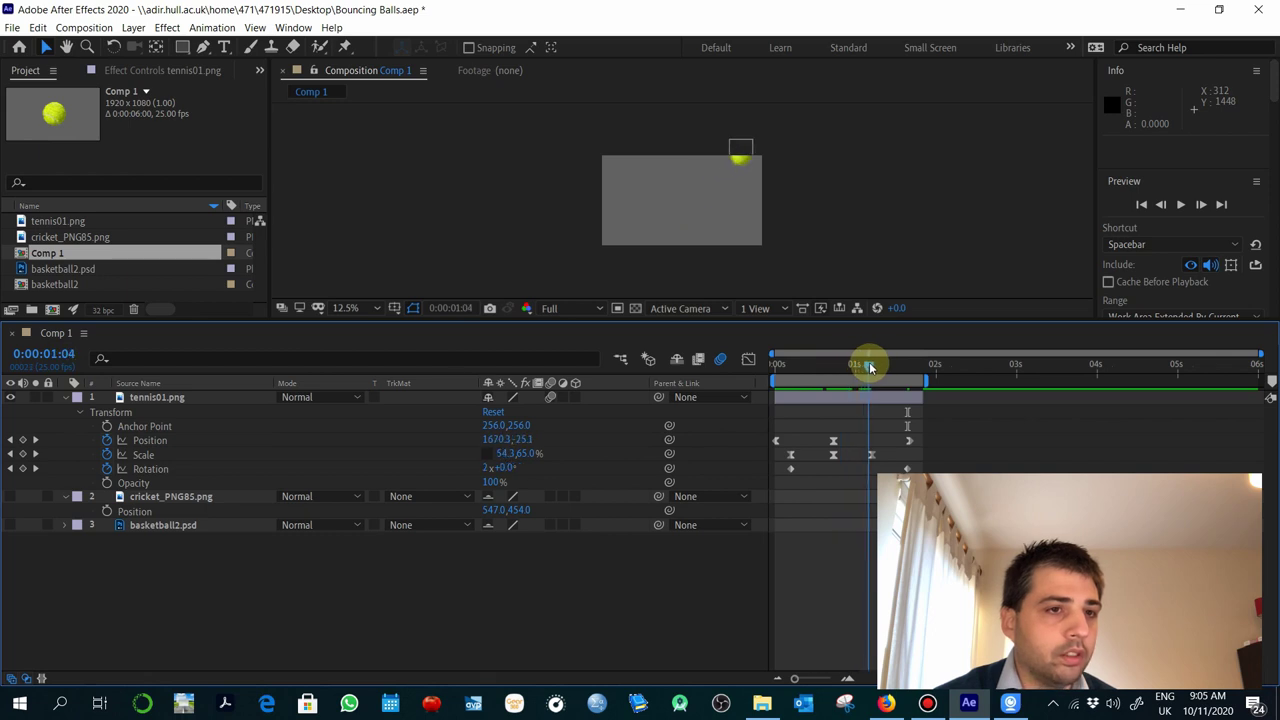
left_click(487, 468)
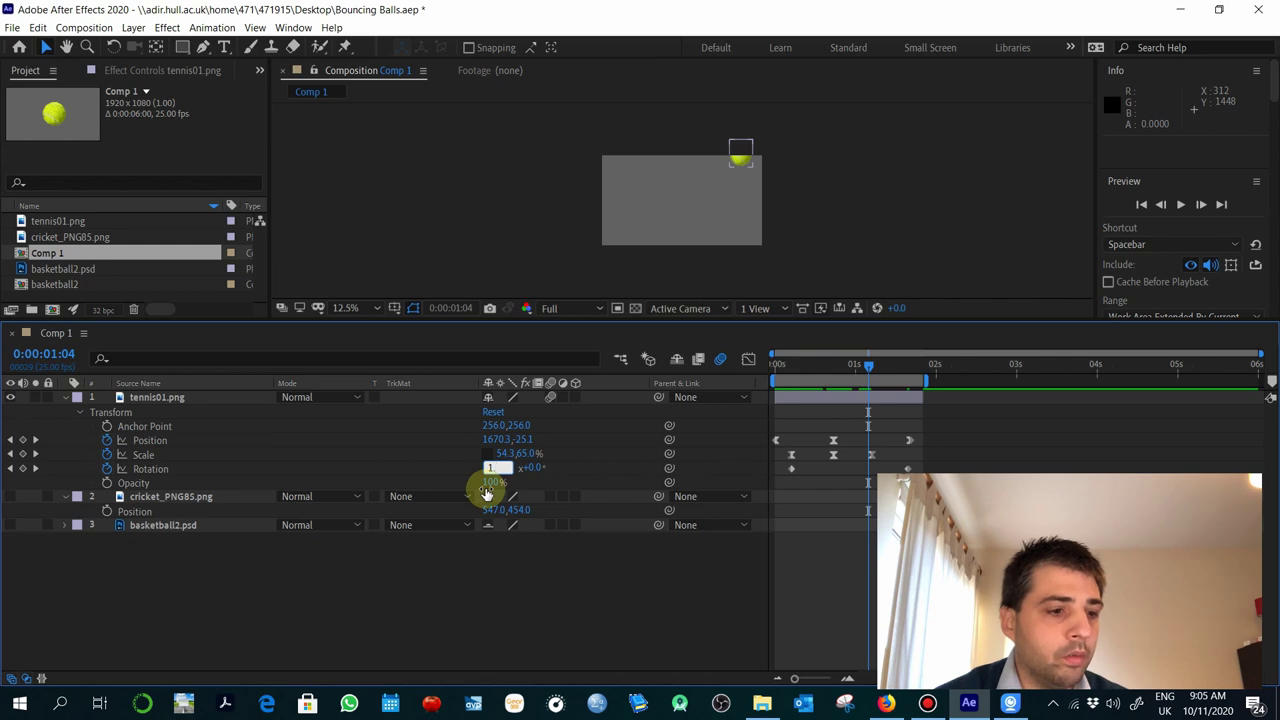
type("1")
left_click(520, 566)
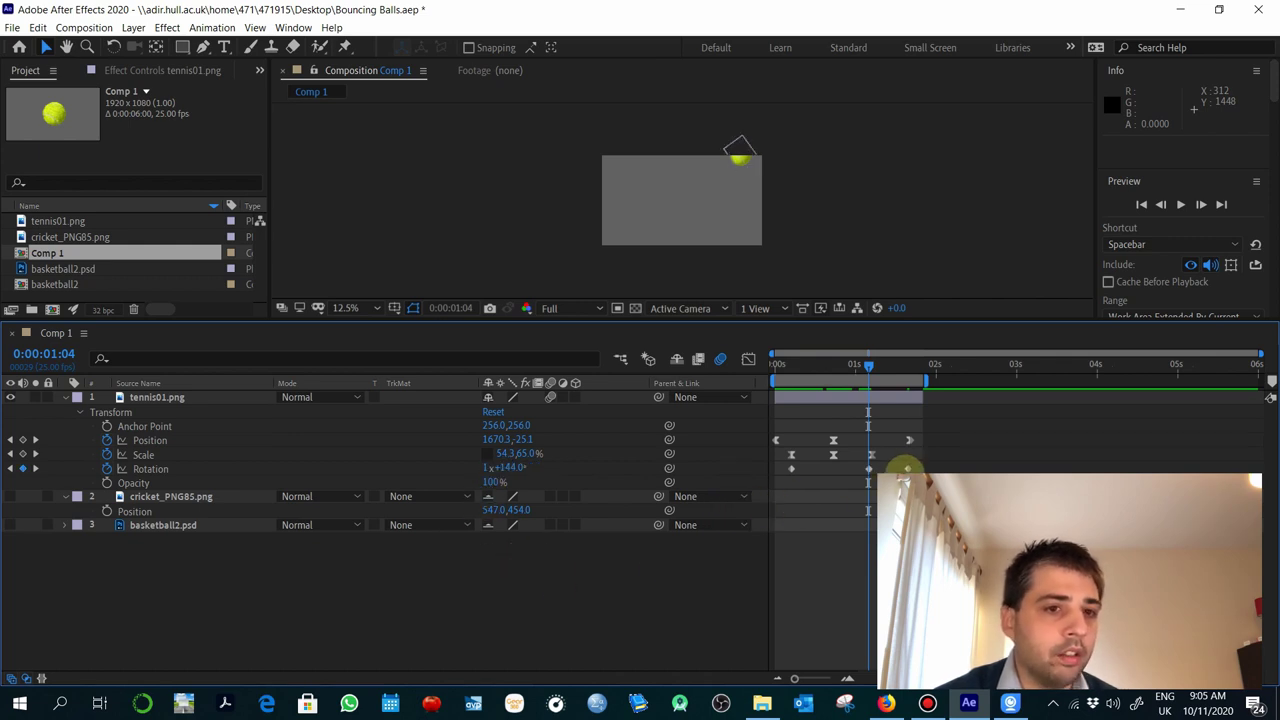
left_click(907, 467)
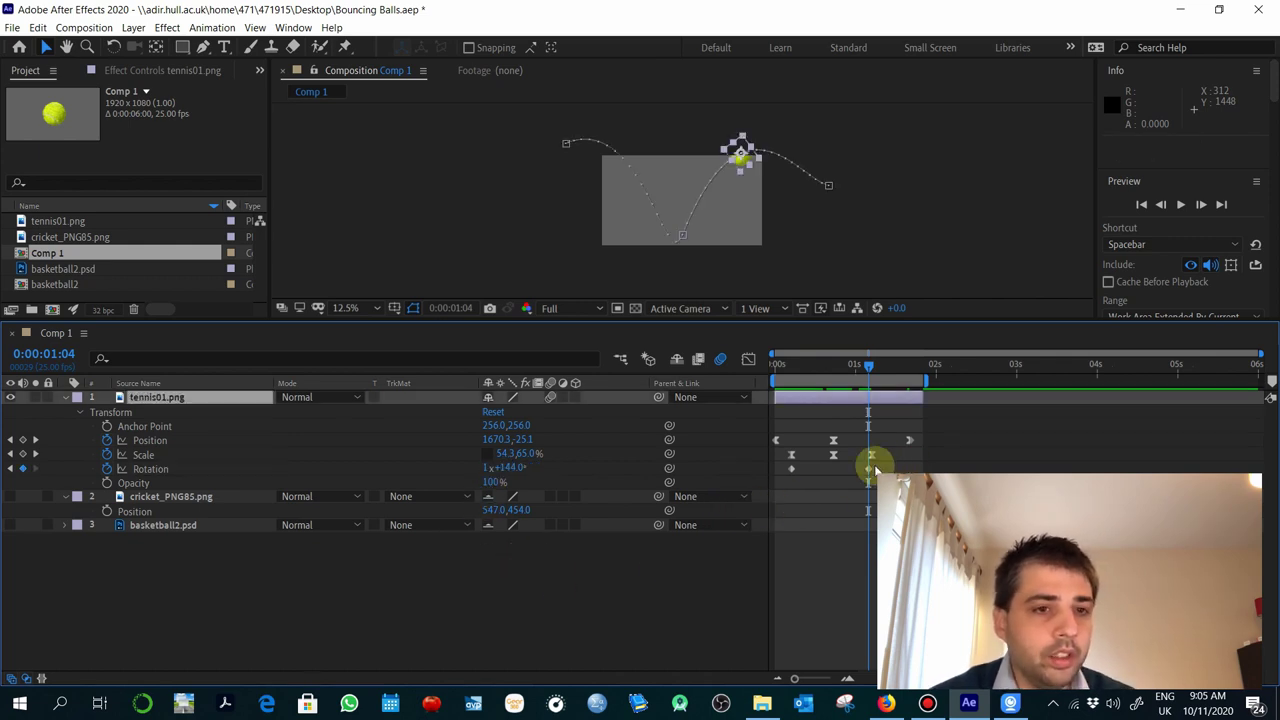
left_click_drag(868, 468, 907, 467)
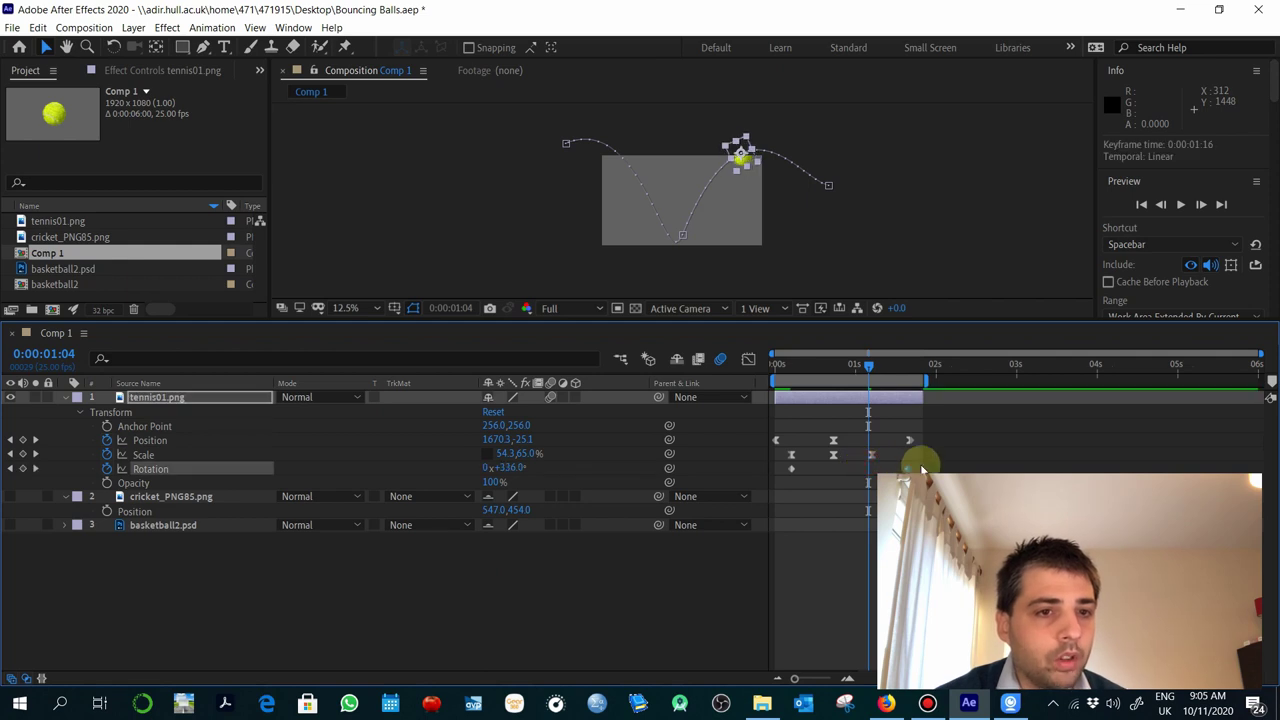
left_click_drag(826, 471, 791, 477)
Check a Rotation keyframe's options, then preview the finished animation from 0:00:00:00.
right_click(791, 471)
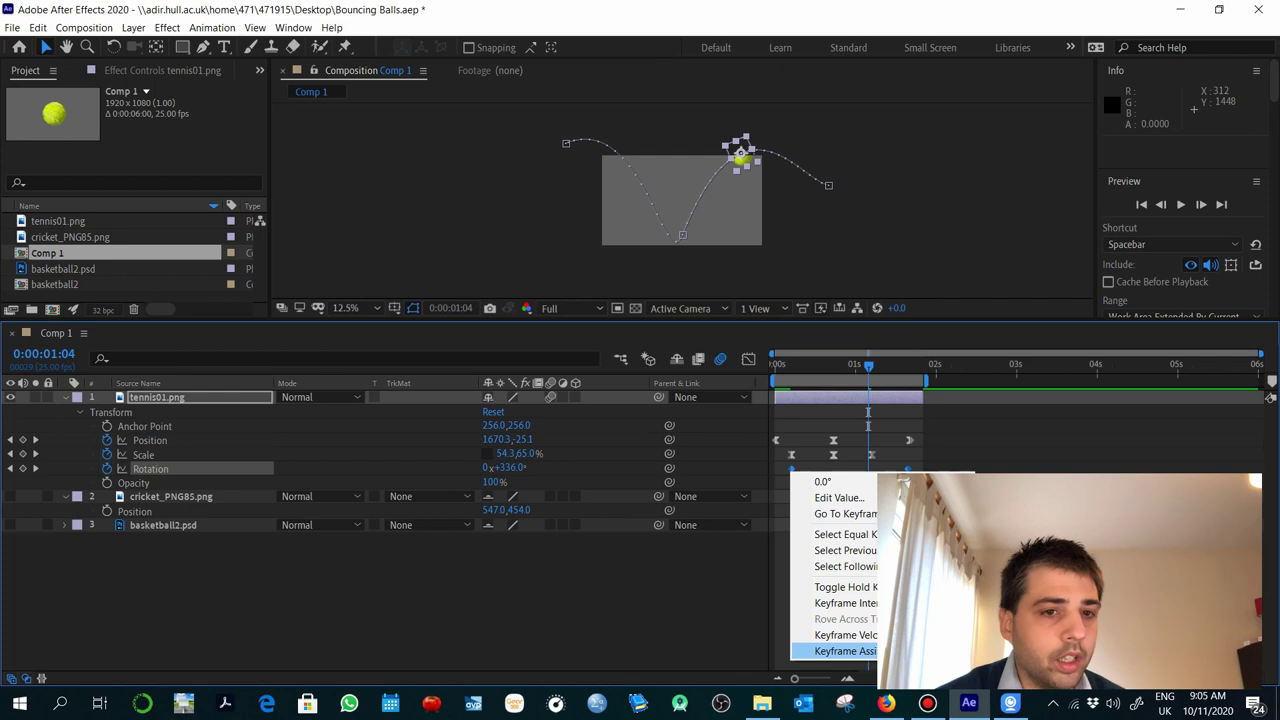
key("Escape")
left_click_drag(791, 366, 720, 366)
key("space")
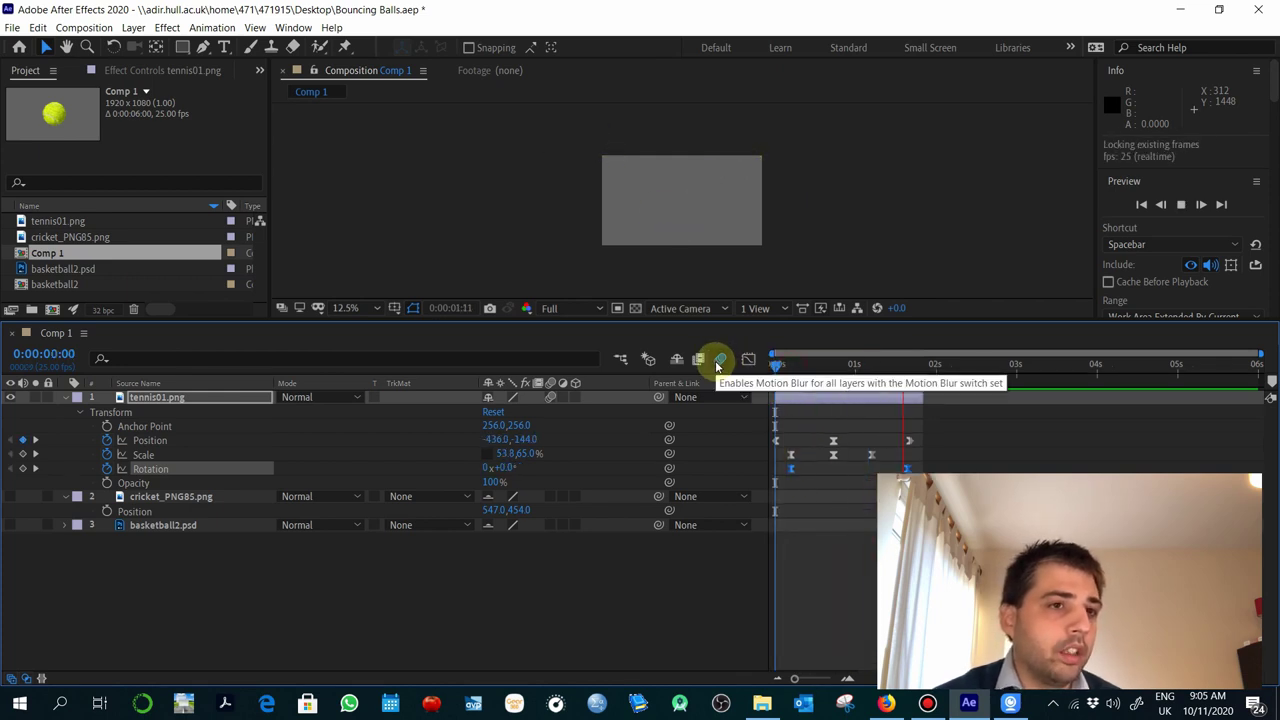